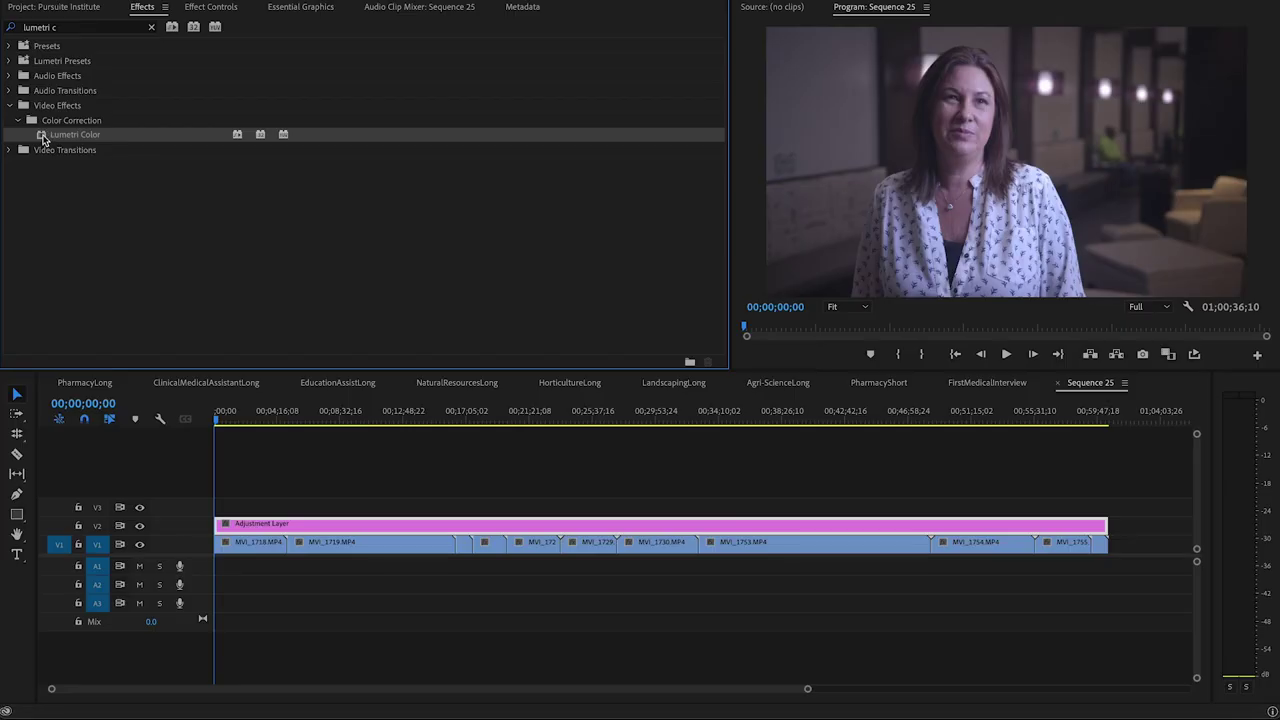
Step: Show the adjustment layer's Lumetri Color settings with Curves expanded to the straight RGB curve
left_click(190, 8)
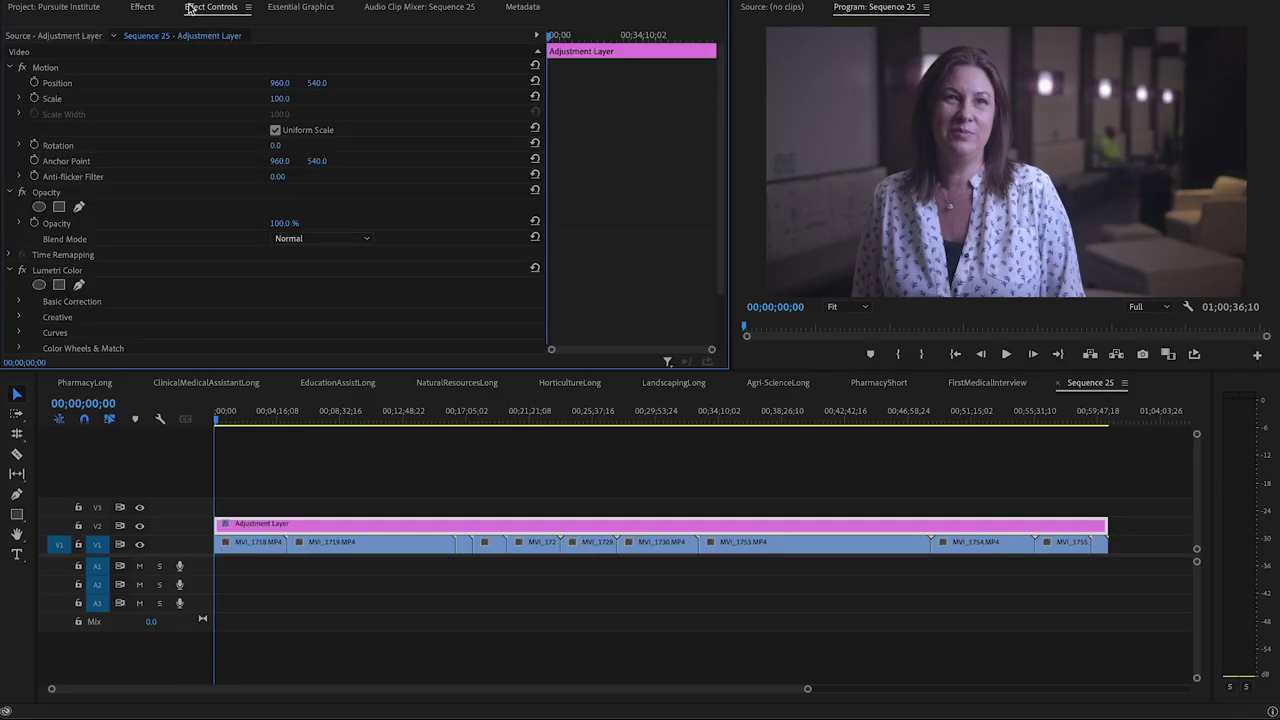
scroll(172, 252, "down", 2)
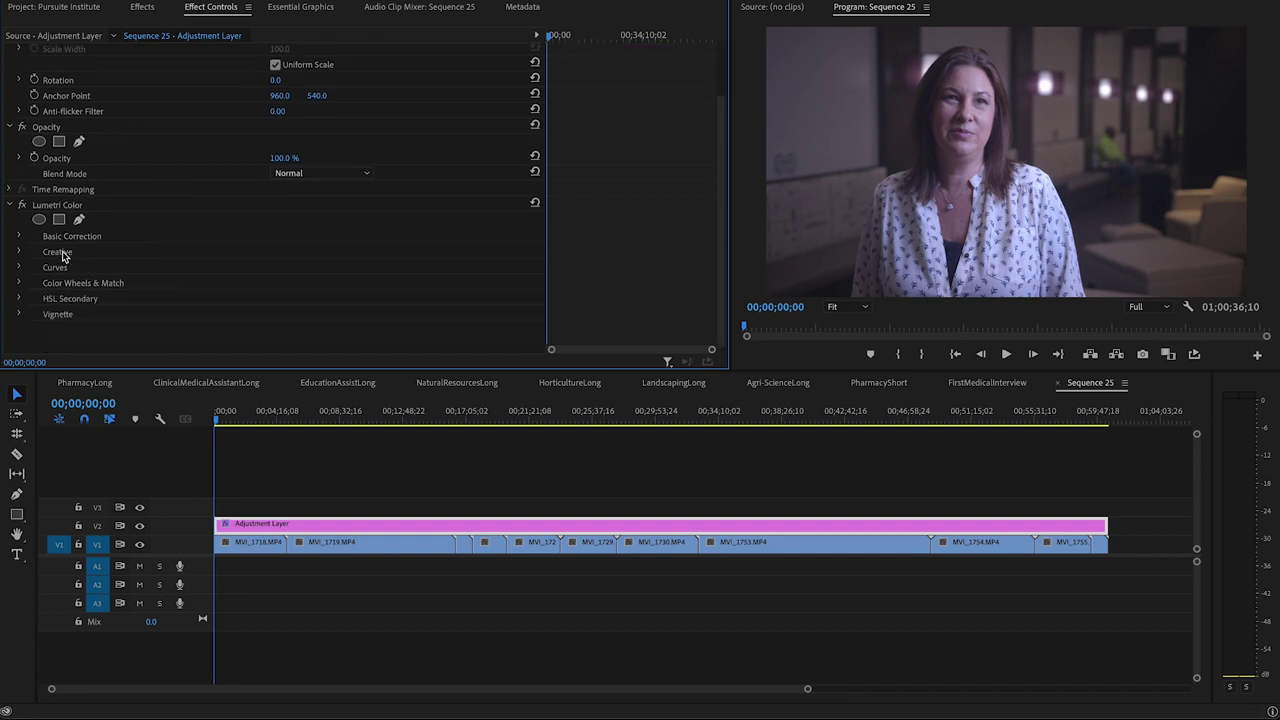
left_click(19, 268)
scroll(166, 236, "down", 5)
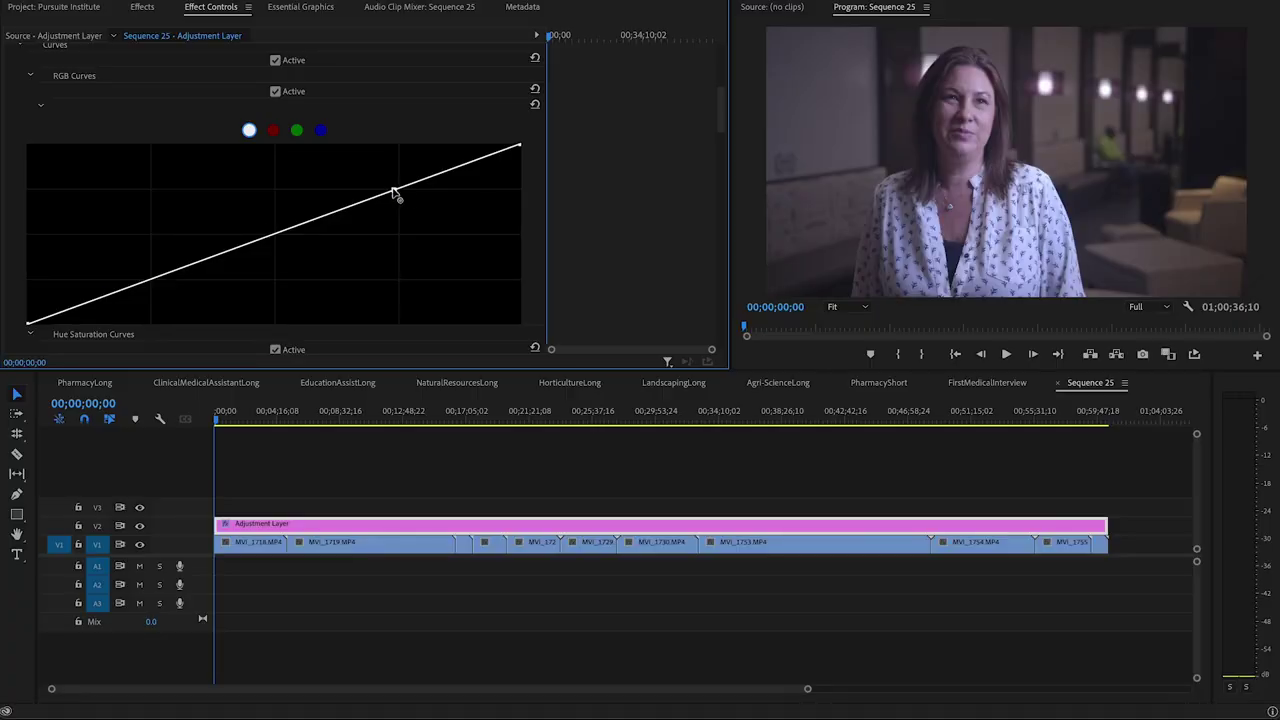
Step: Shape the master RGB curve into a gentle S-curve with two midtone points
left_click_drag(394, 194, 388, 185)
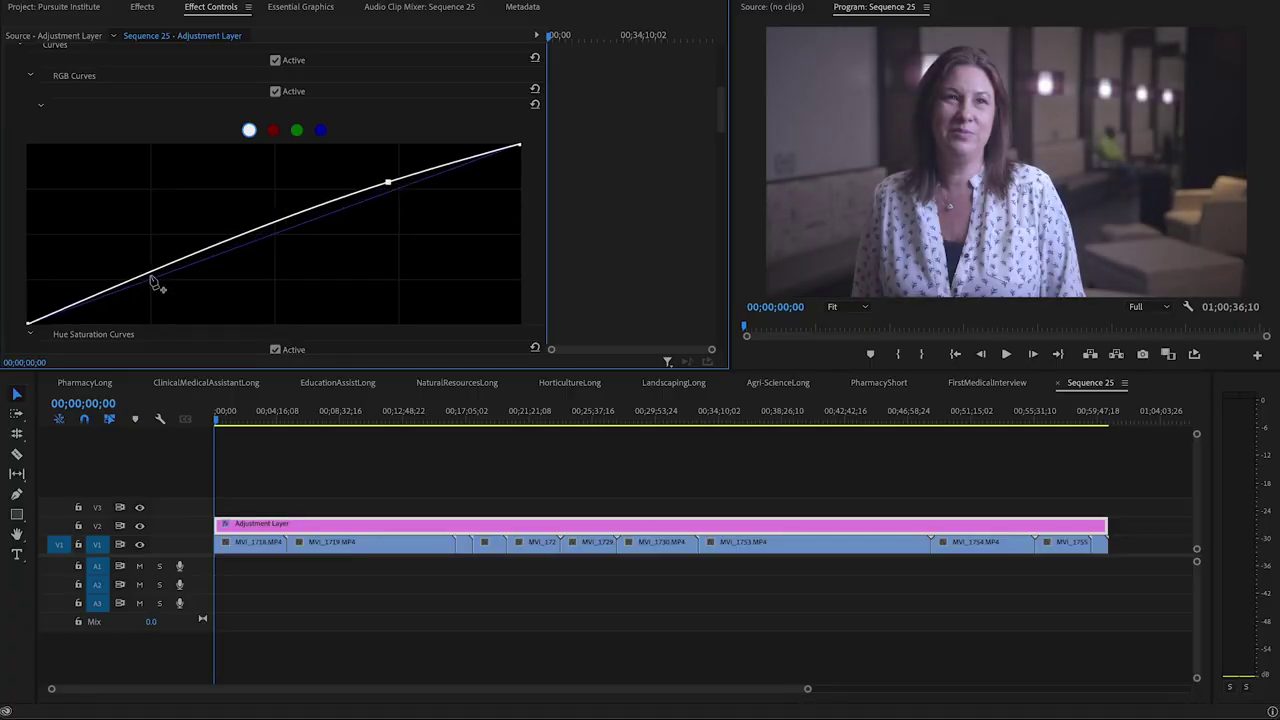
left_click_drag(150, 278, 151, 286)
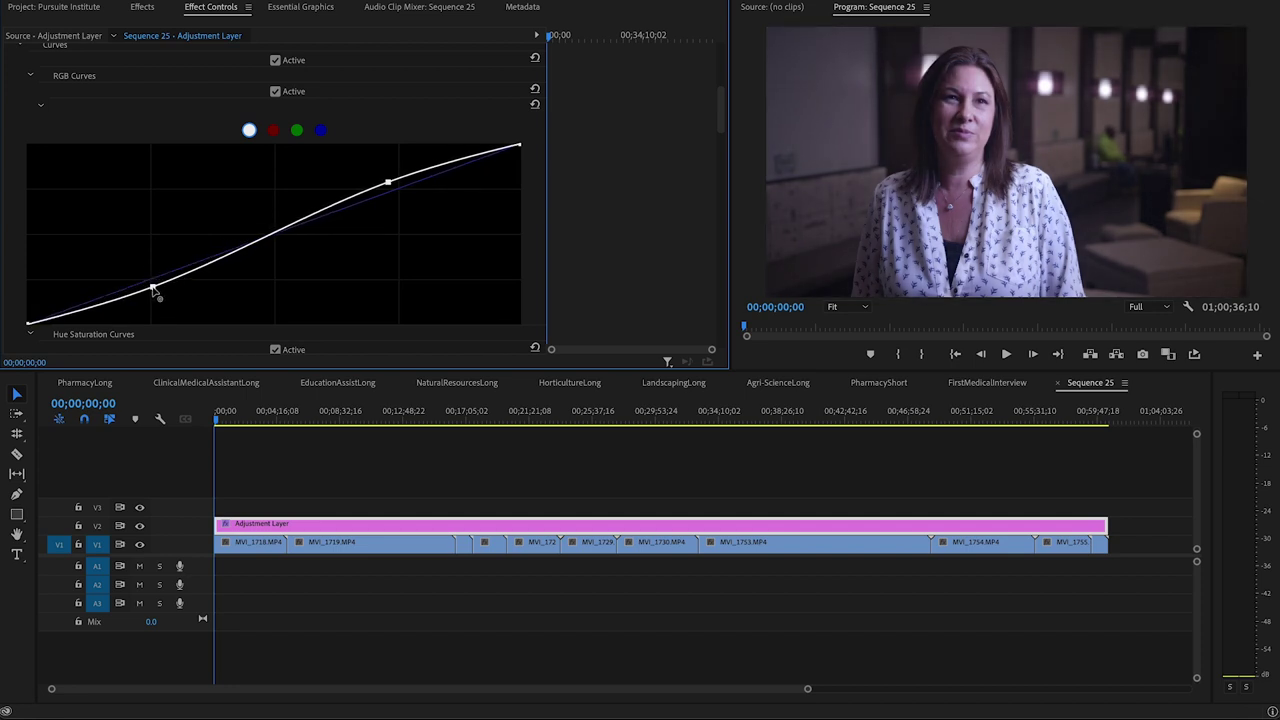
left_click_drag(388, 183, 393, 183)
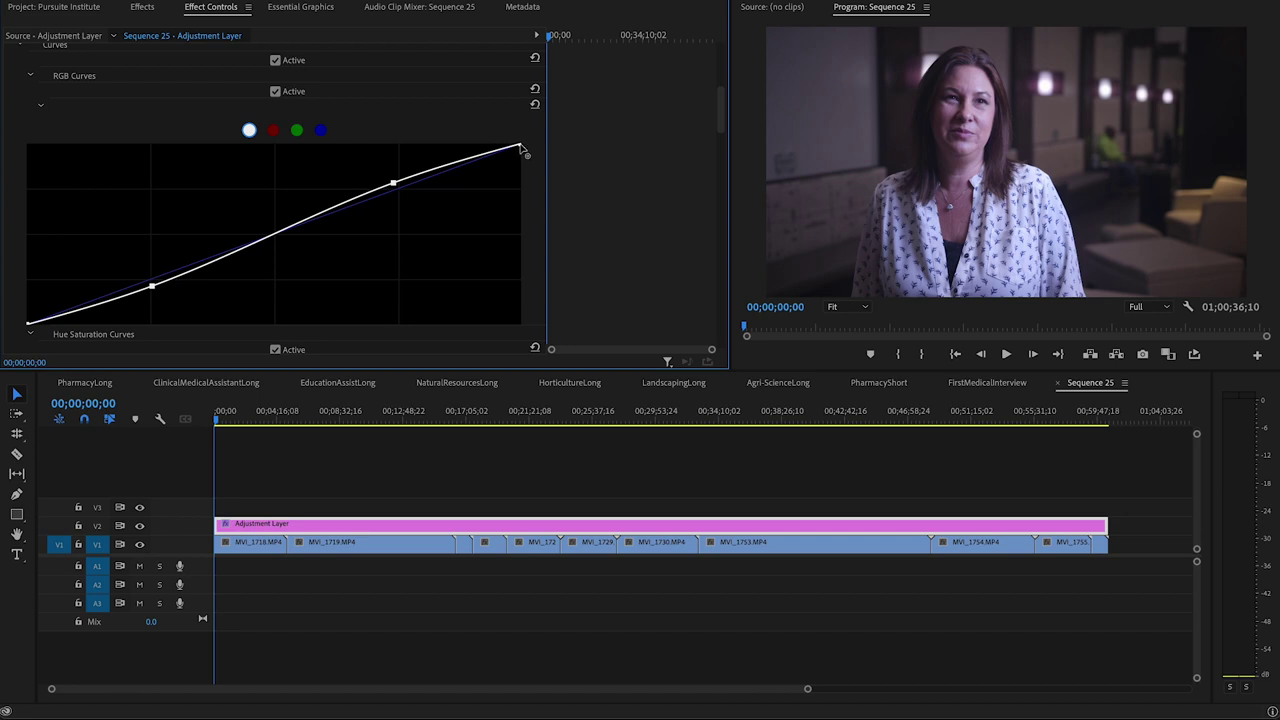
Step: Pull the white point down slightly, lift the black point, and display the vectorscope
left_click_drag(520, 146, 527, 157)
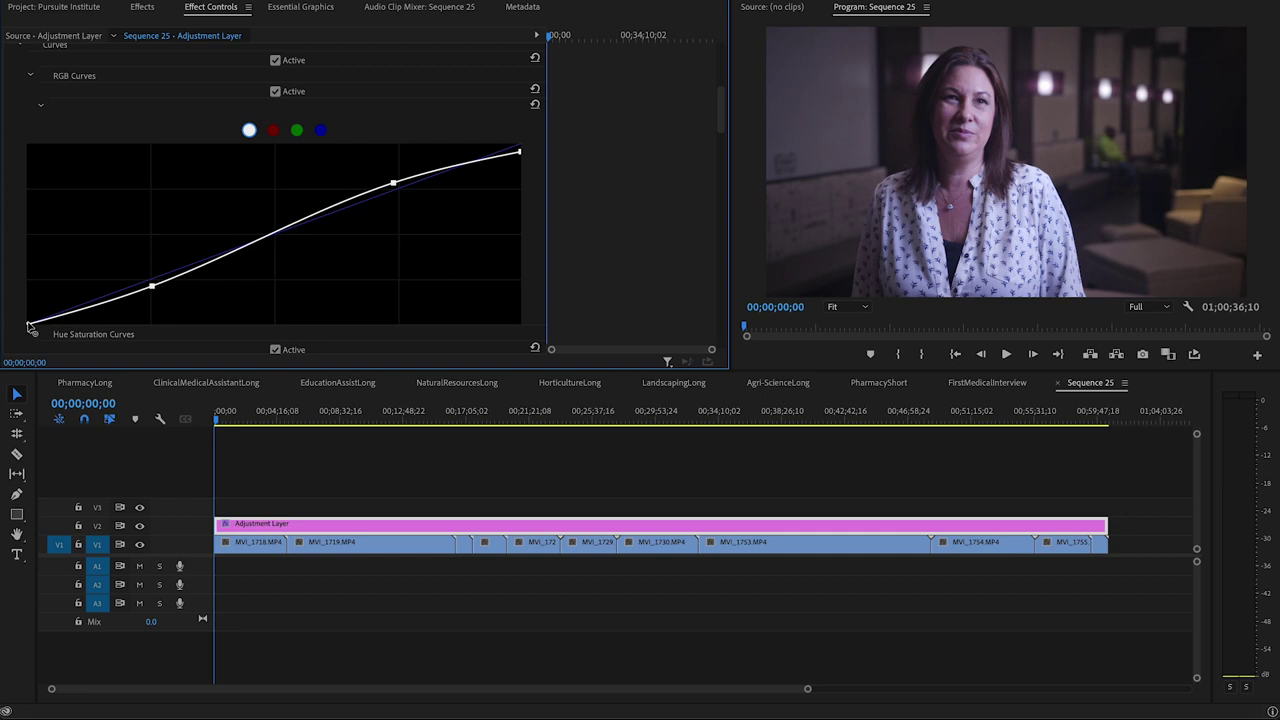
scroll(30, 326, "up", 1)
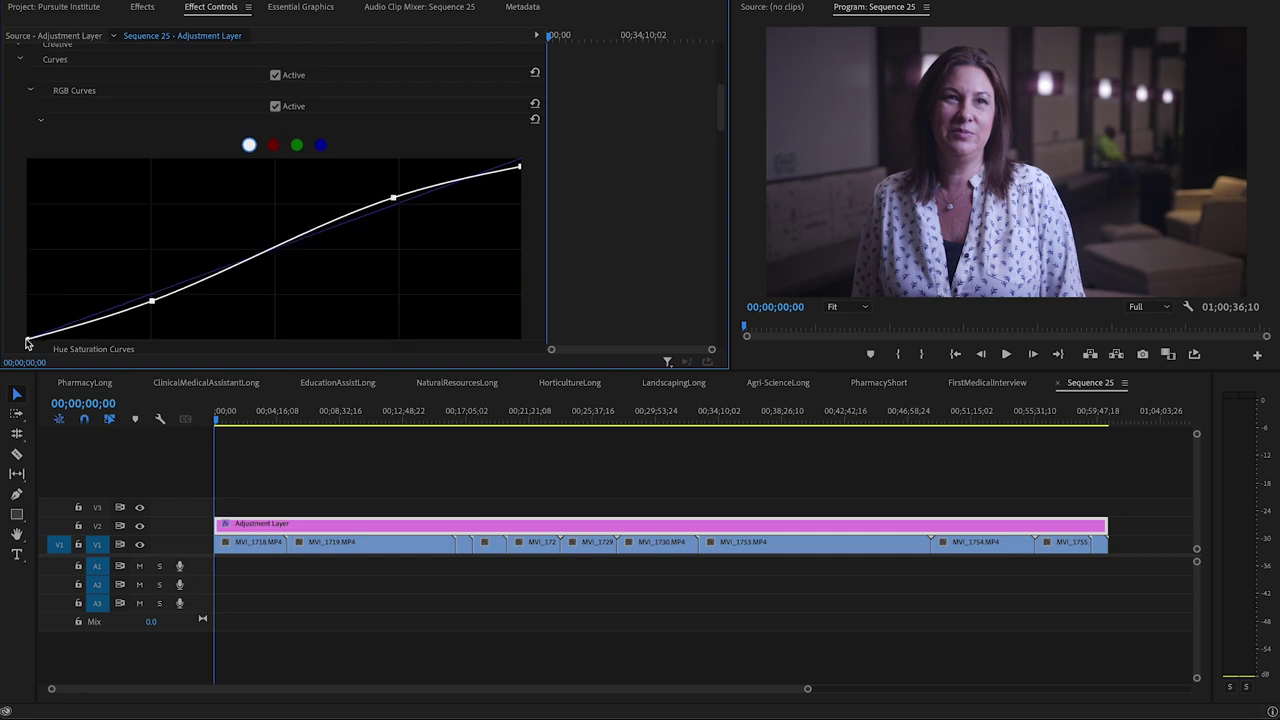
left_click_drag(29, 341, 22, 331)
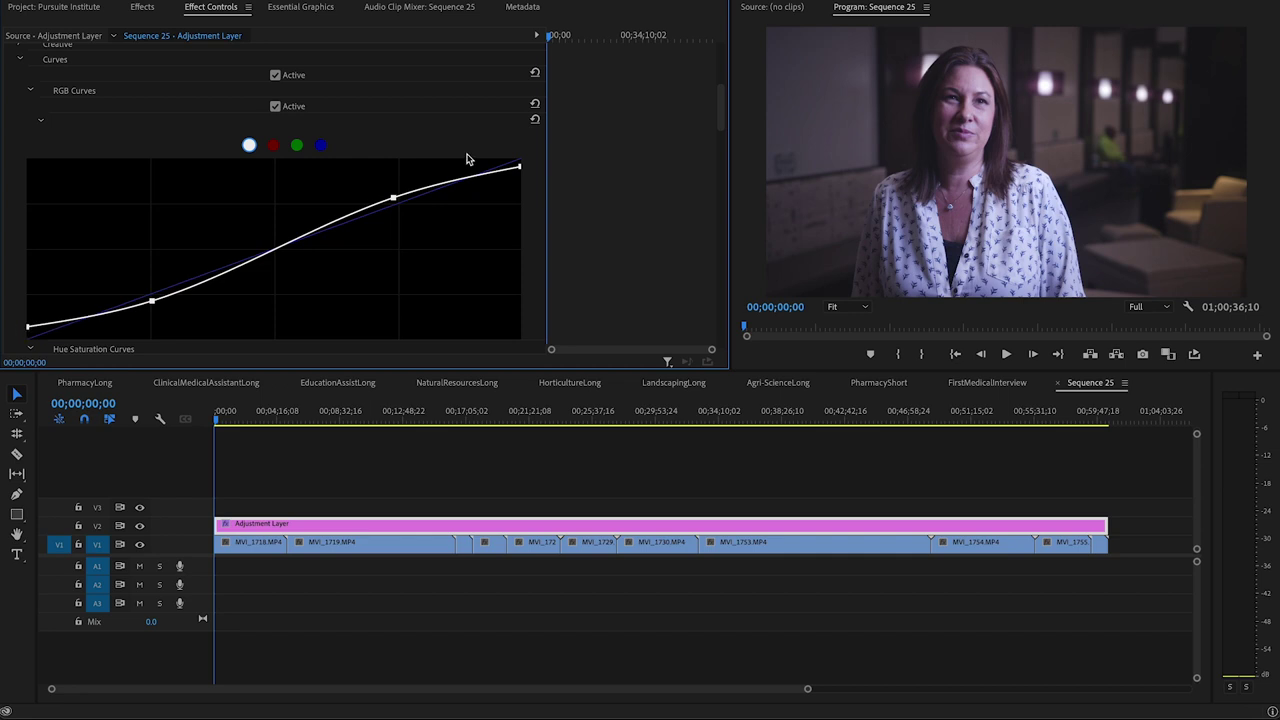
scroll(540, 225, "down", 3)
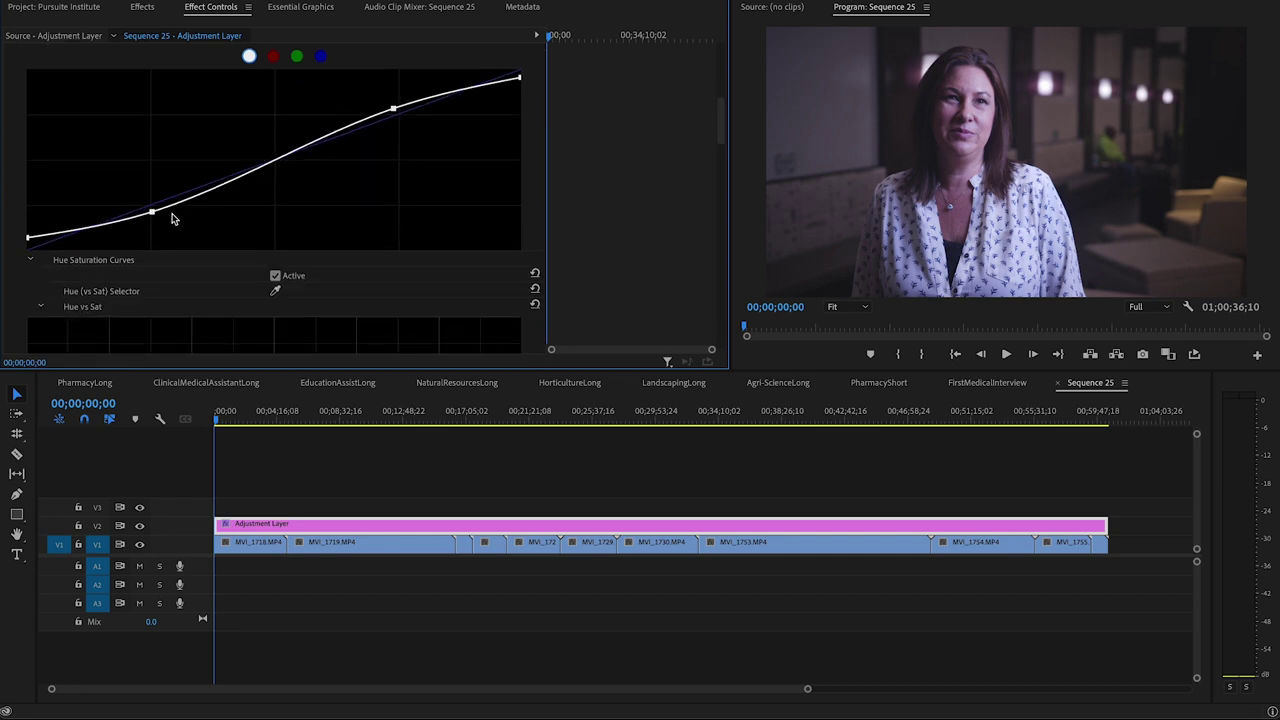
key("alt+shift+3")
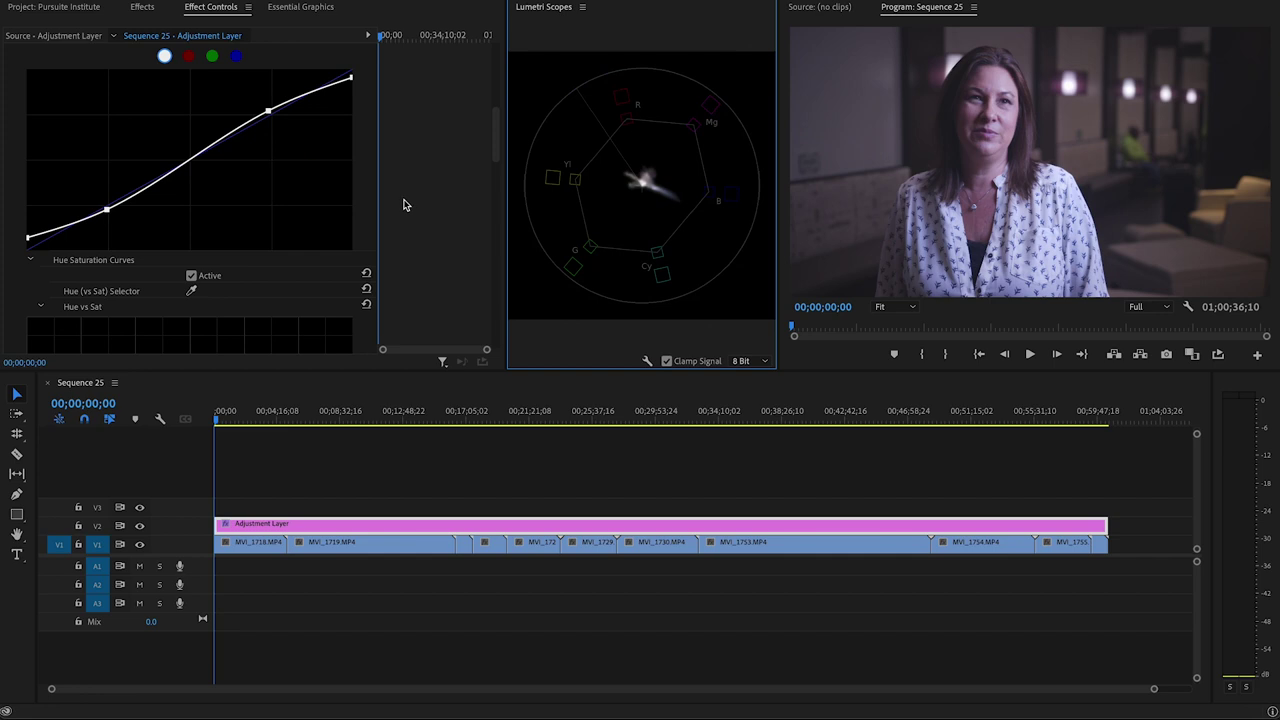
Step: Expand Basic Correction, try the White Balance eyedropper on a neutral area, then reset it
scroll(400, 194, "up", 10)
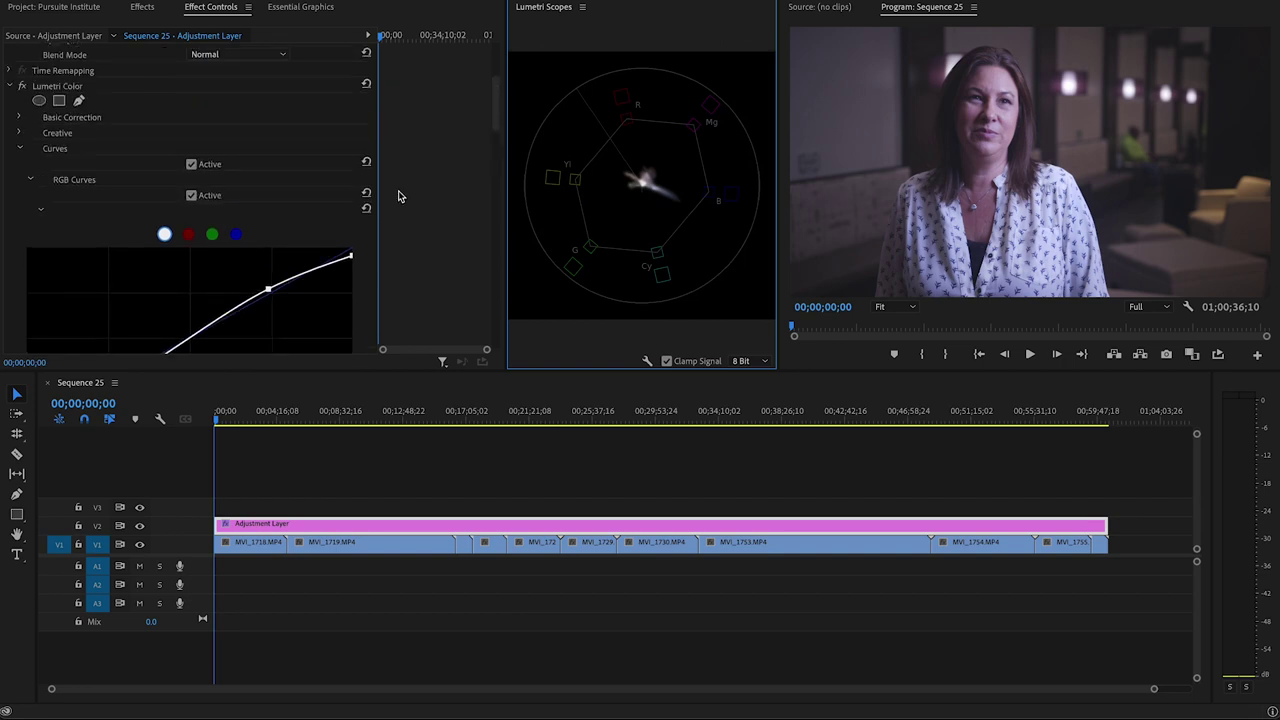
left_click(18, 302)
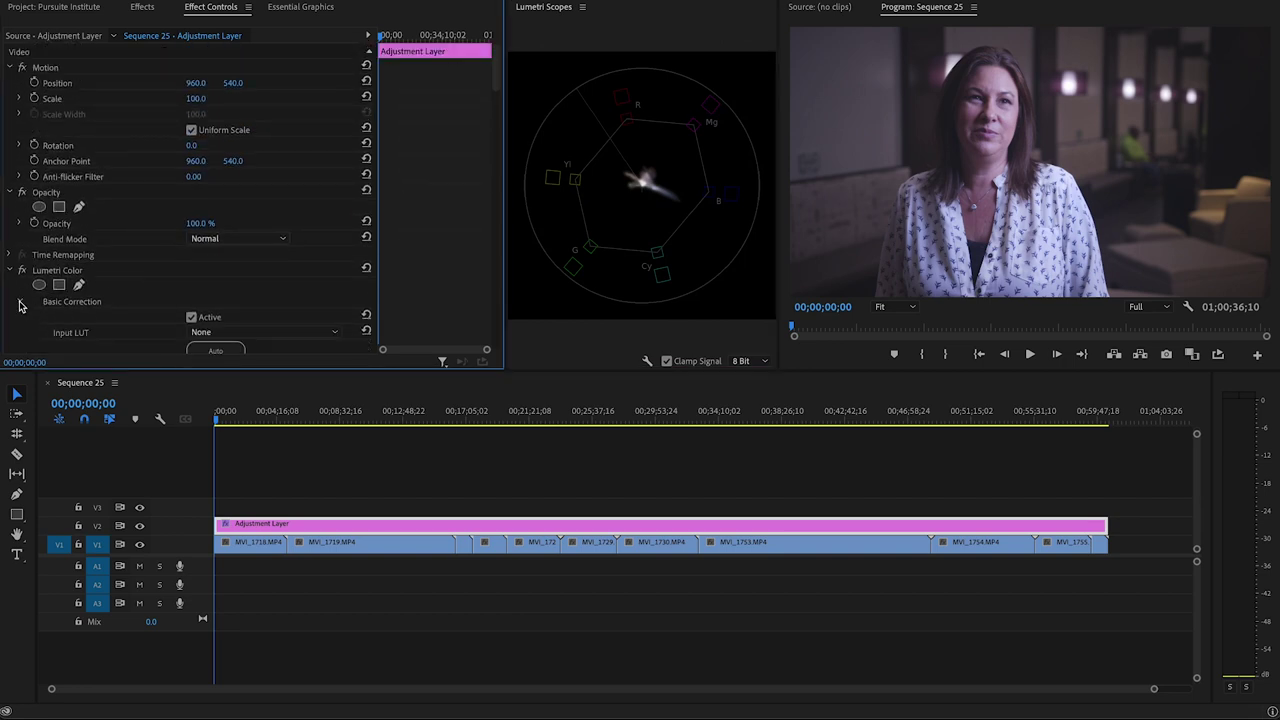
scroll(153, 277, "down", 5)
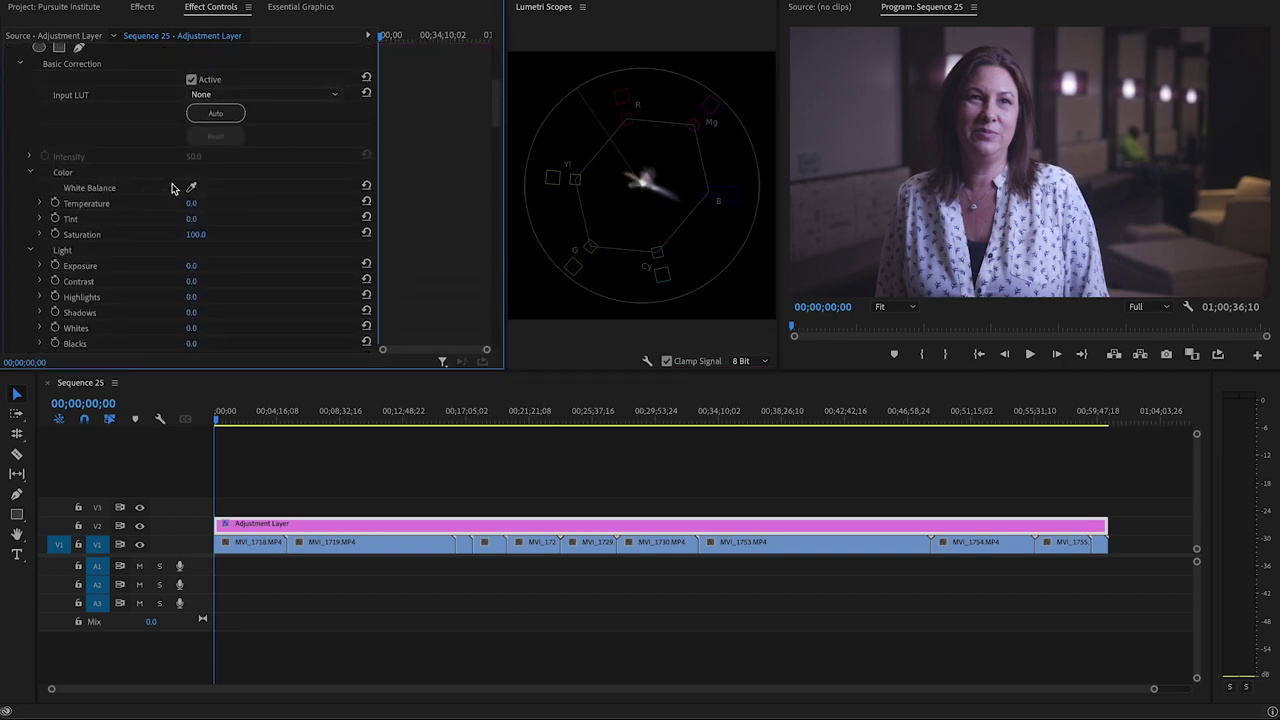
left_click(192, 188)
left_click(1003, 190)
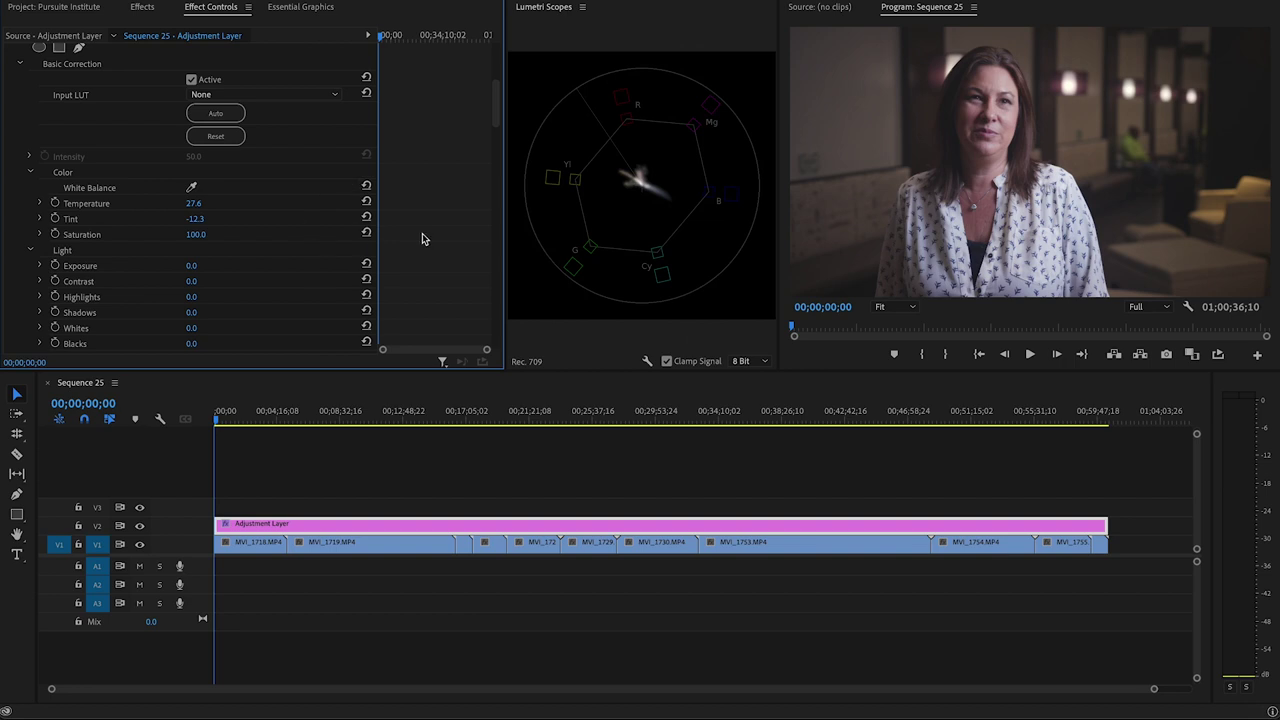
left_click(366, 186)
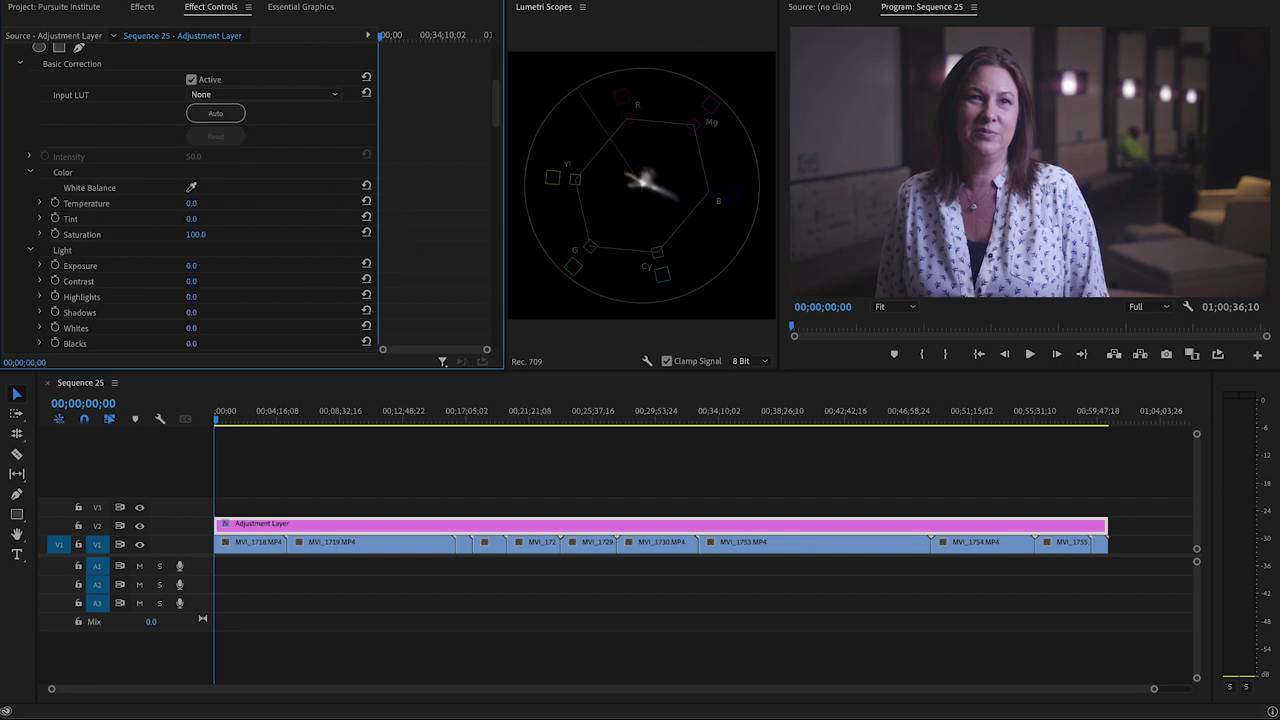
Step: Set white balance to Temperature 26.0 and Tint -9.0
left_click_drag(191, 203, 230, 203)
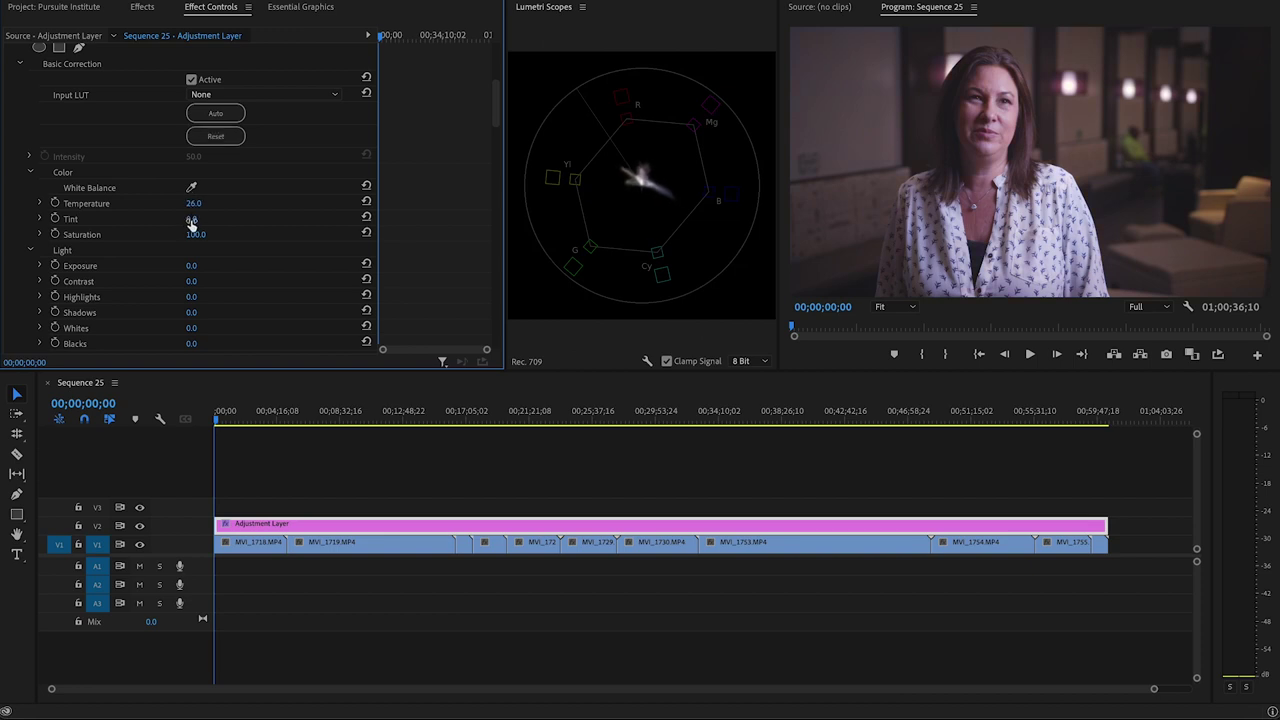
mouse_move(191, 218)
left_mouse_down()
mouse_move(172, 218)
mouse_move(198, 218)
left_mouse_up()
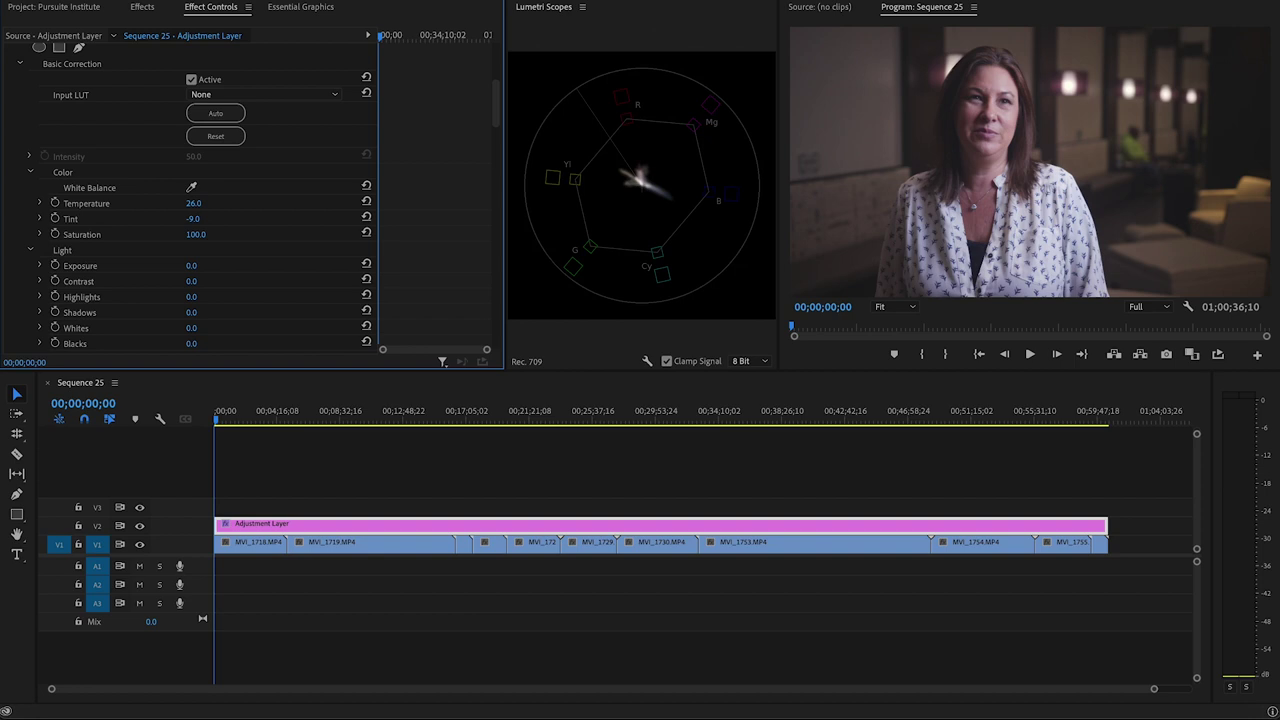
scroll(206, 219, "down", 10)
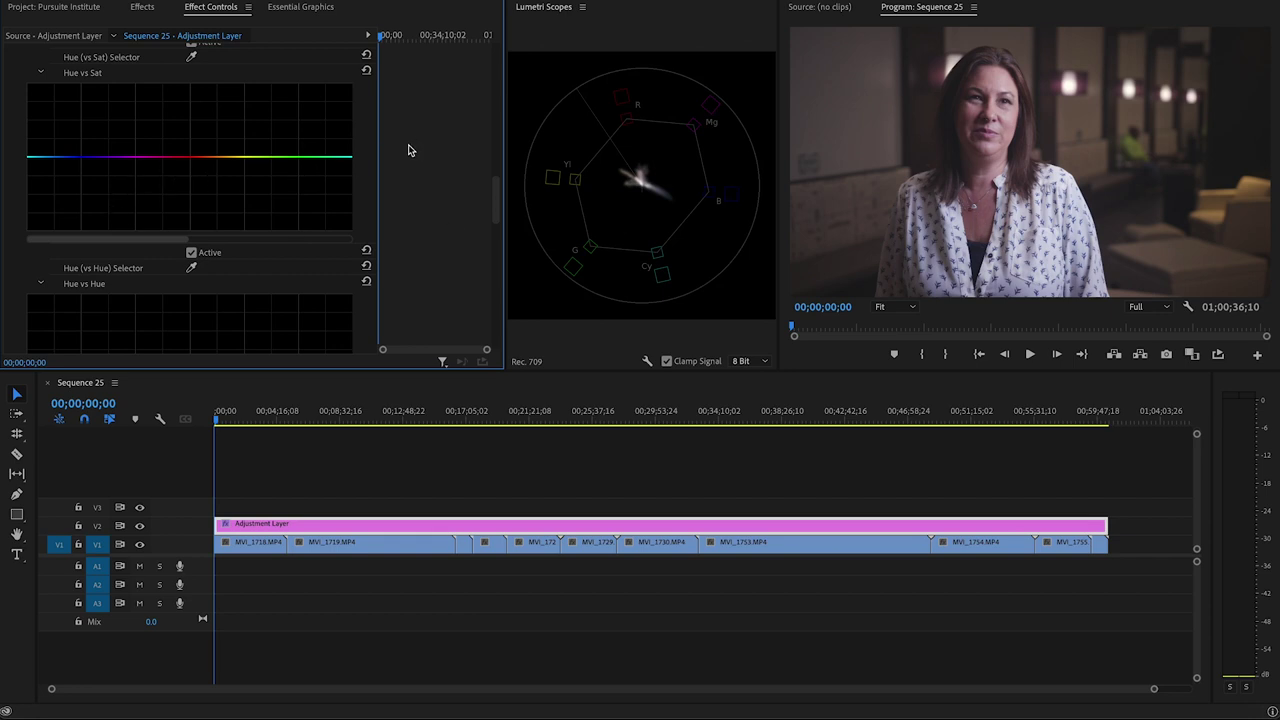
Step: Check the luma, red, green and blue channel curves, then move the playhead to 00;05;00;15
scroll(408, 150, "up", 5)
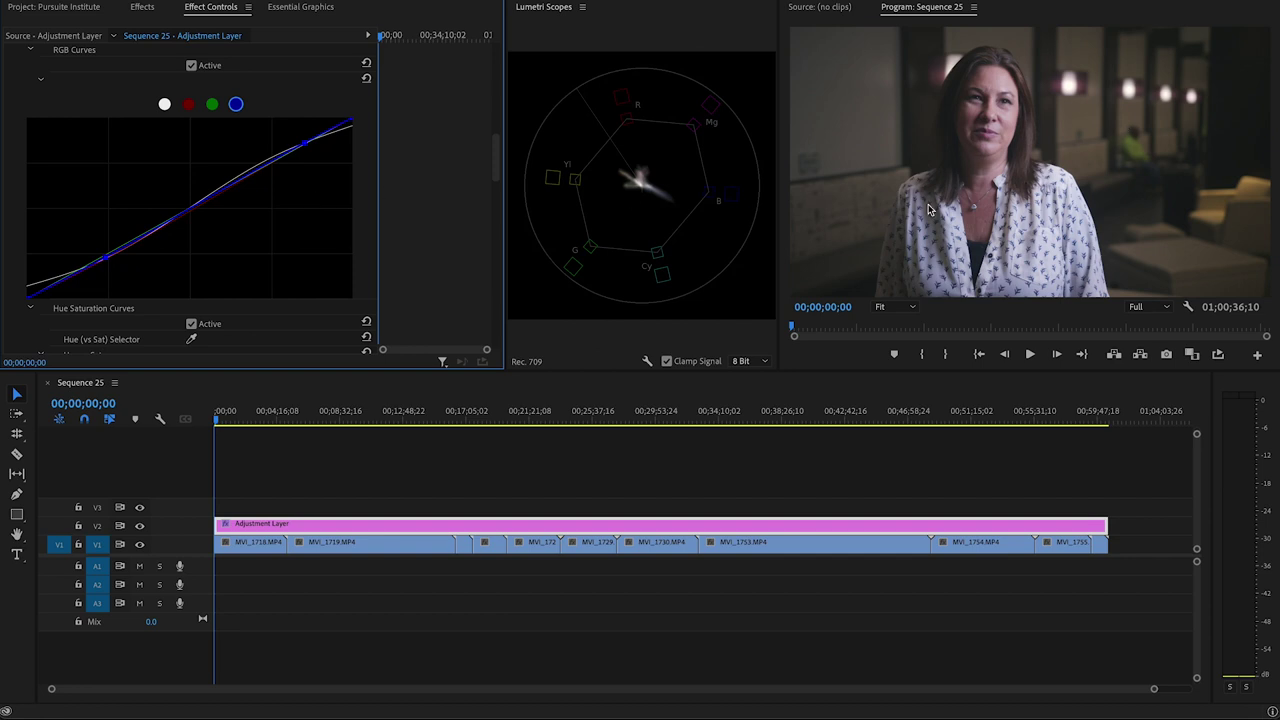
scroll(407, 206, "up", 10)
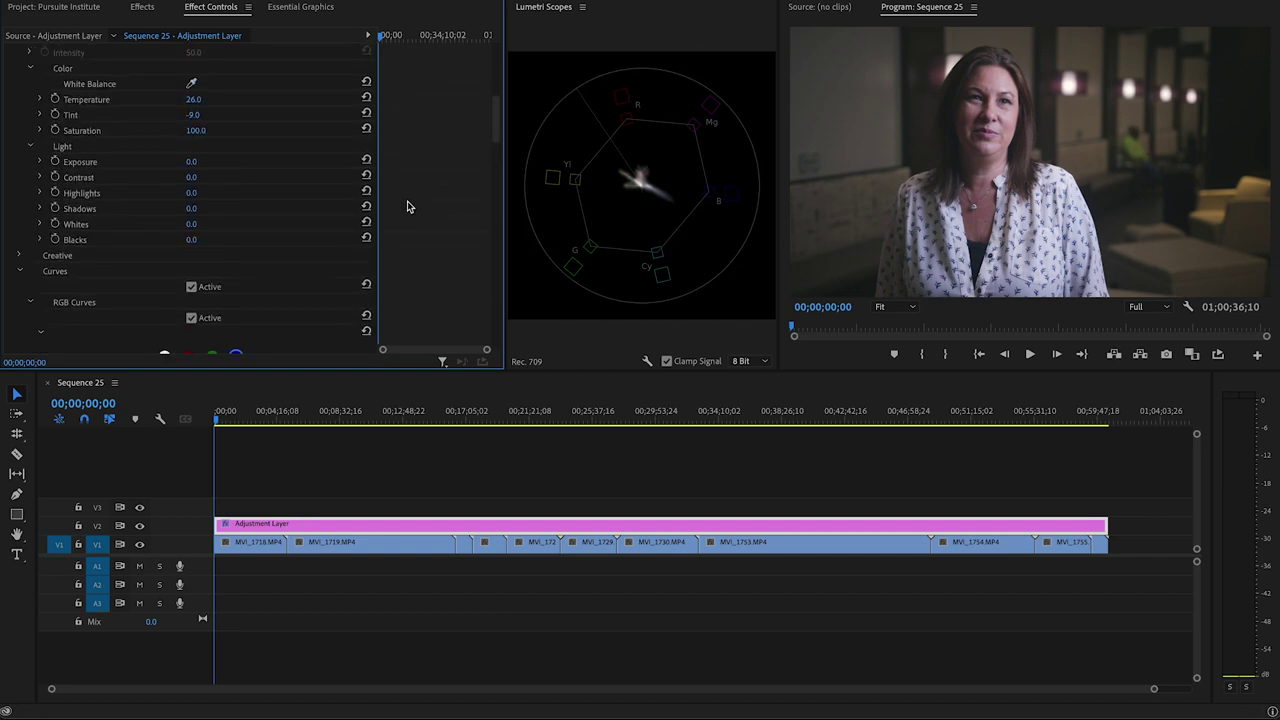
scroll(407, 206, "down", 2)
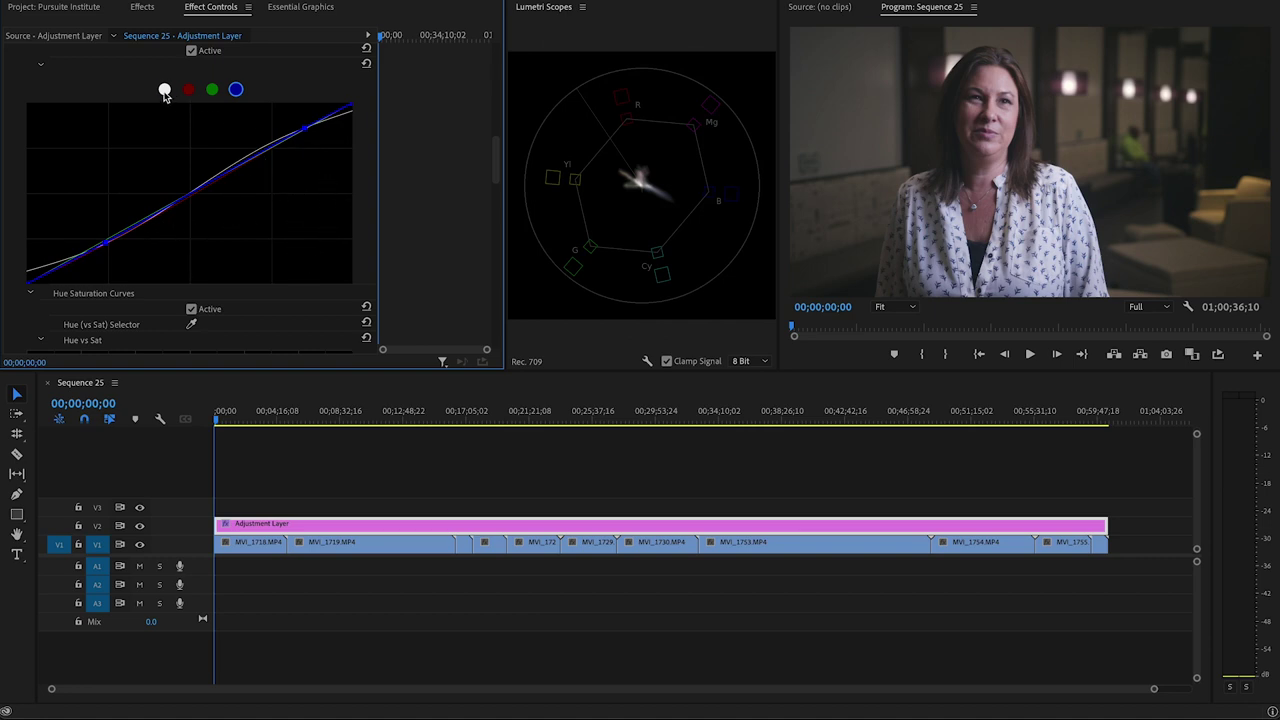
left_click(165, 91)
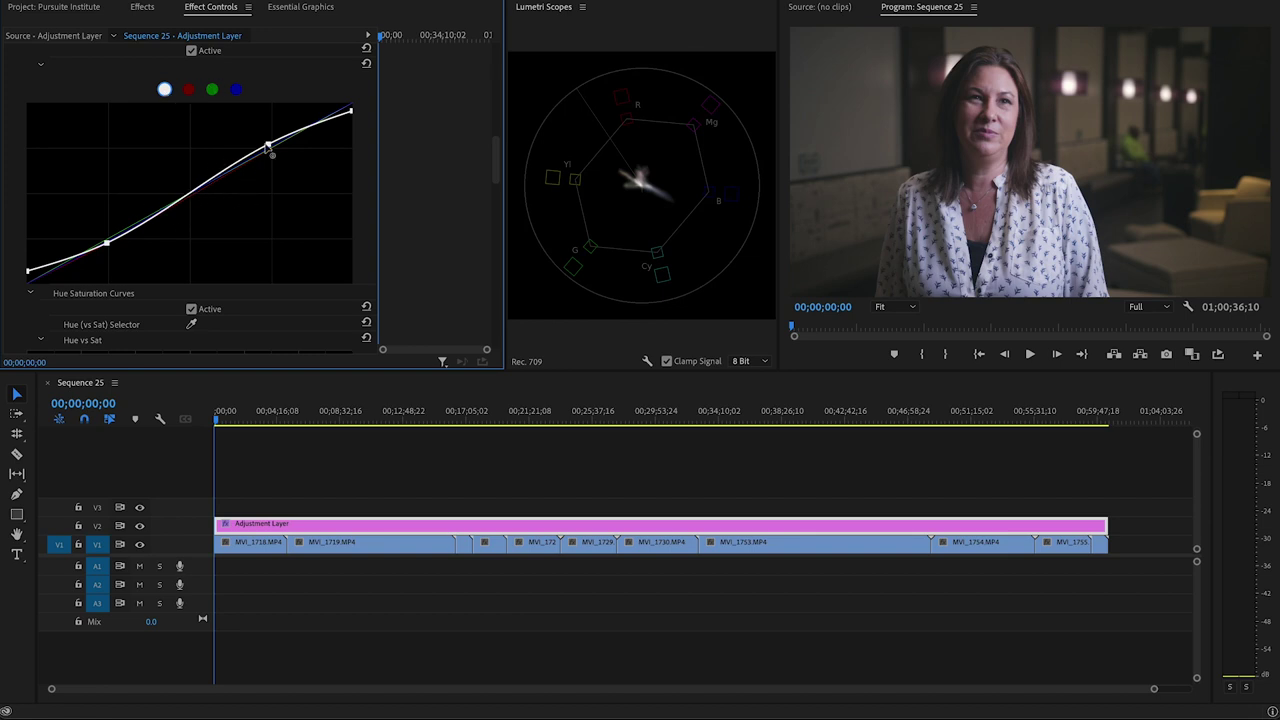
left_click(188, 90)
left_click(212, 90)
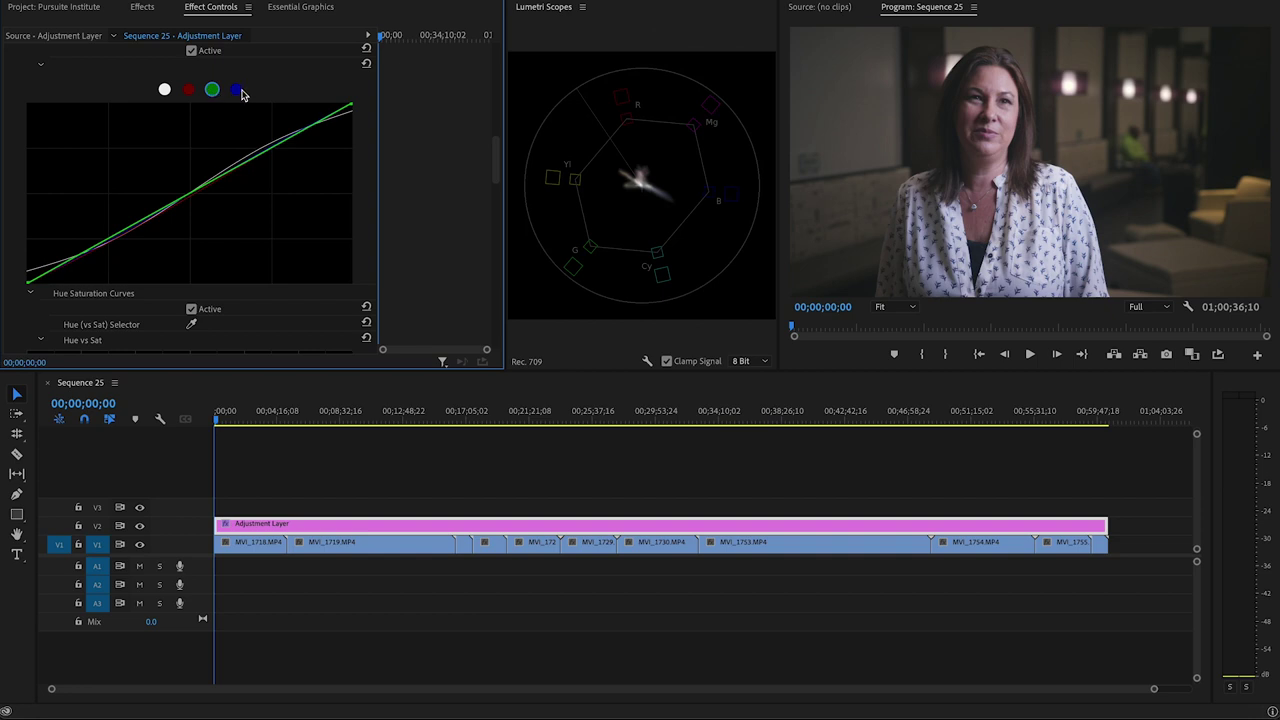
left_click(237, 91)
scroll(250, 200, "down", 5)
left_click(289, 418)
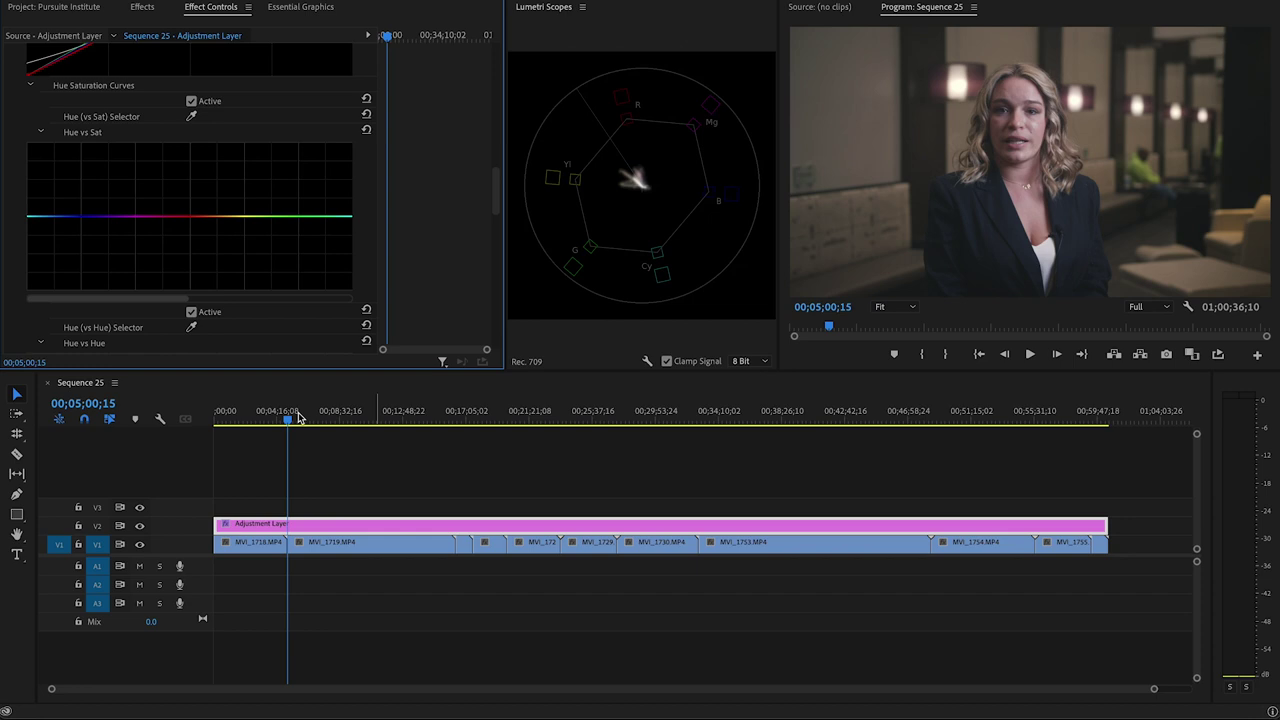
Step: Split the adjustment layer where the first clip ends, return to the start, and select the luma curve
key("super+k")
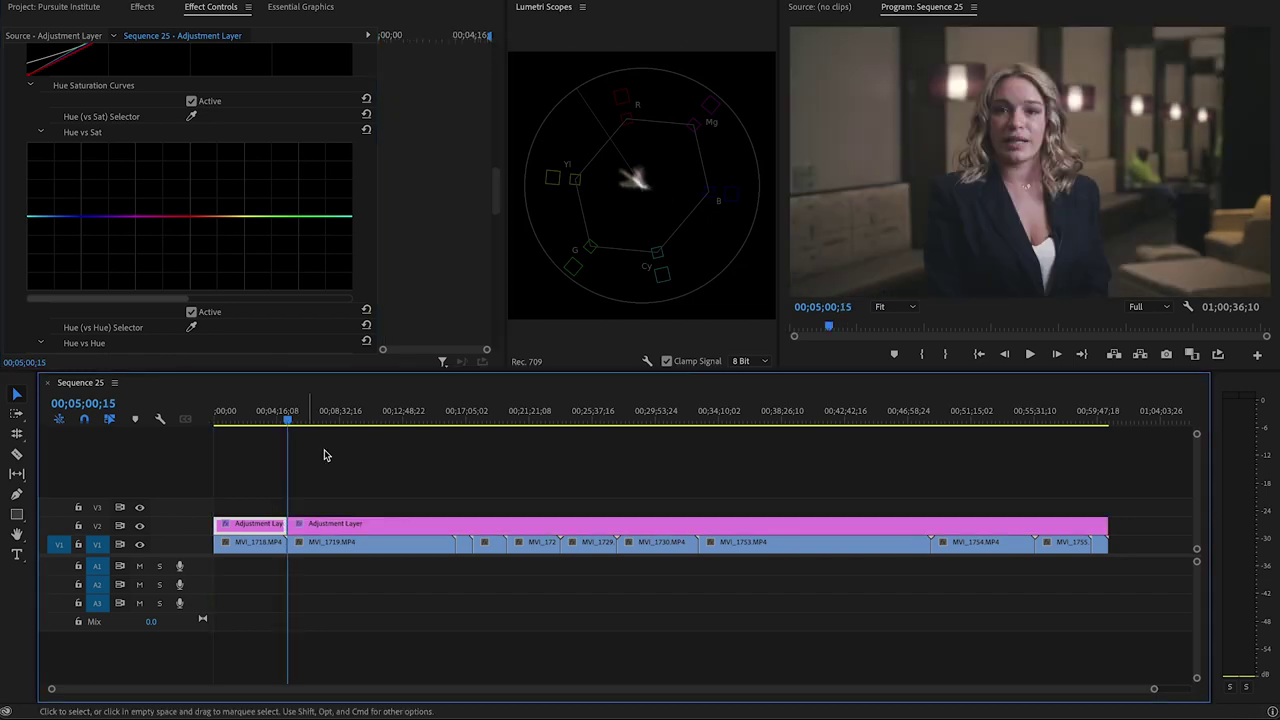
key("Home")
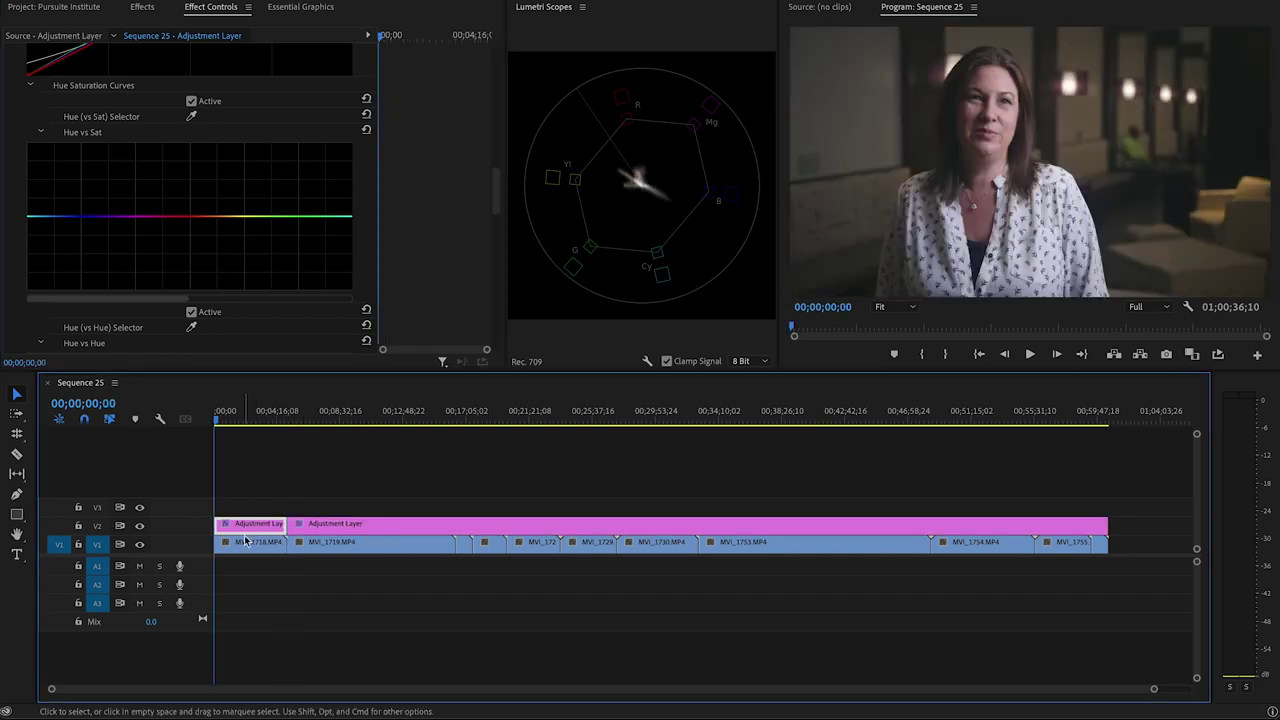
scroll(427, 168, "up", 5)
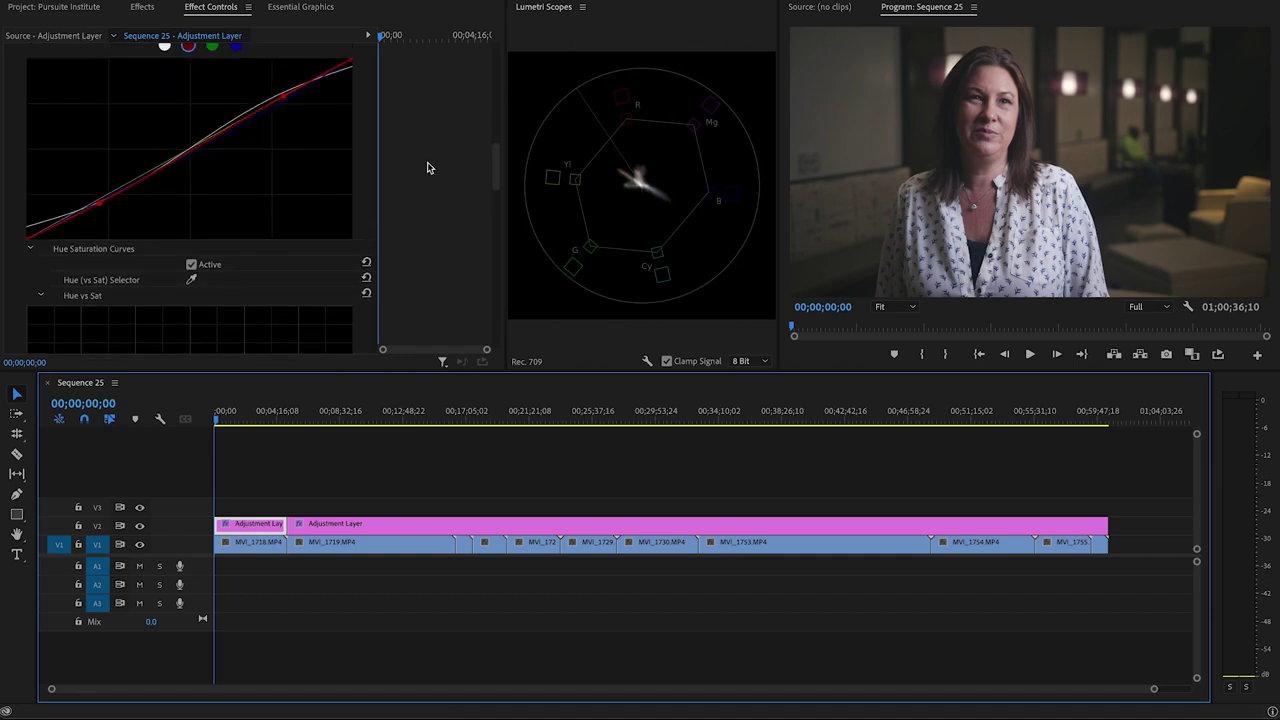
scroll(427, 168, "up", 1)
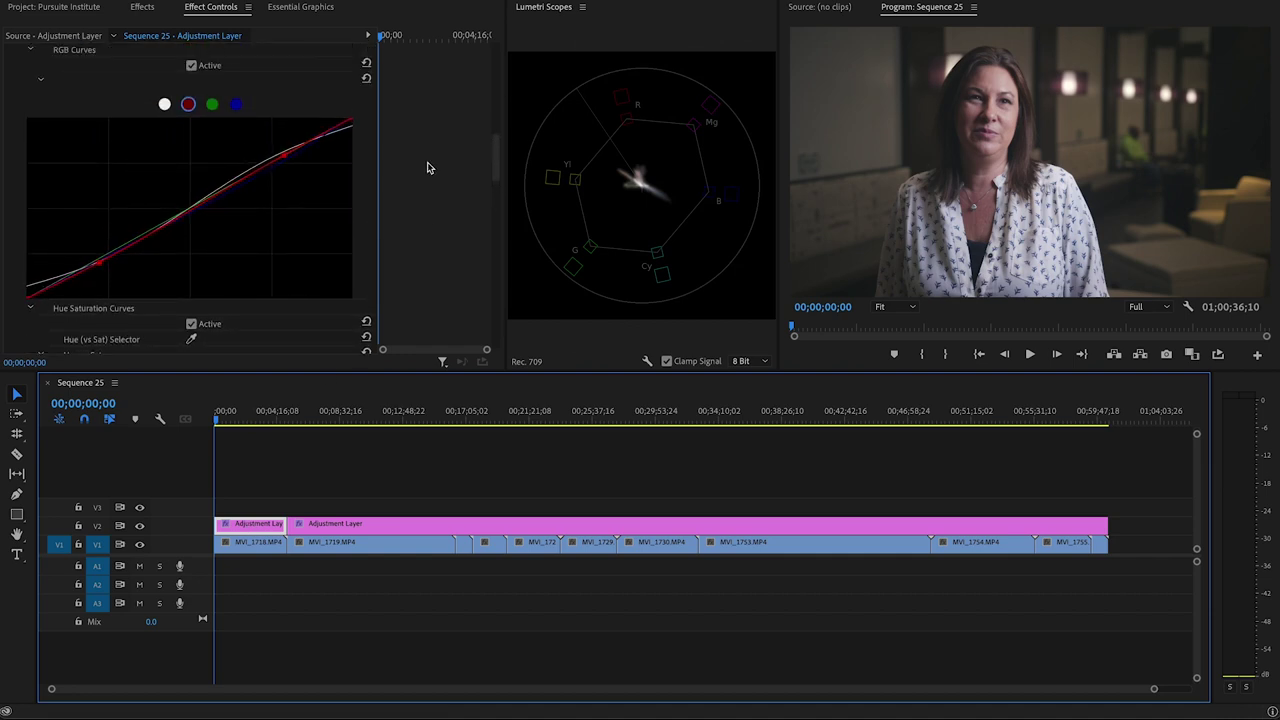
left_click(166, 105)
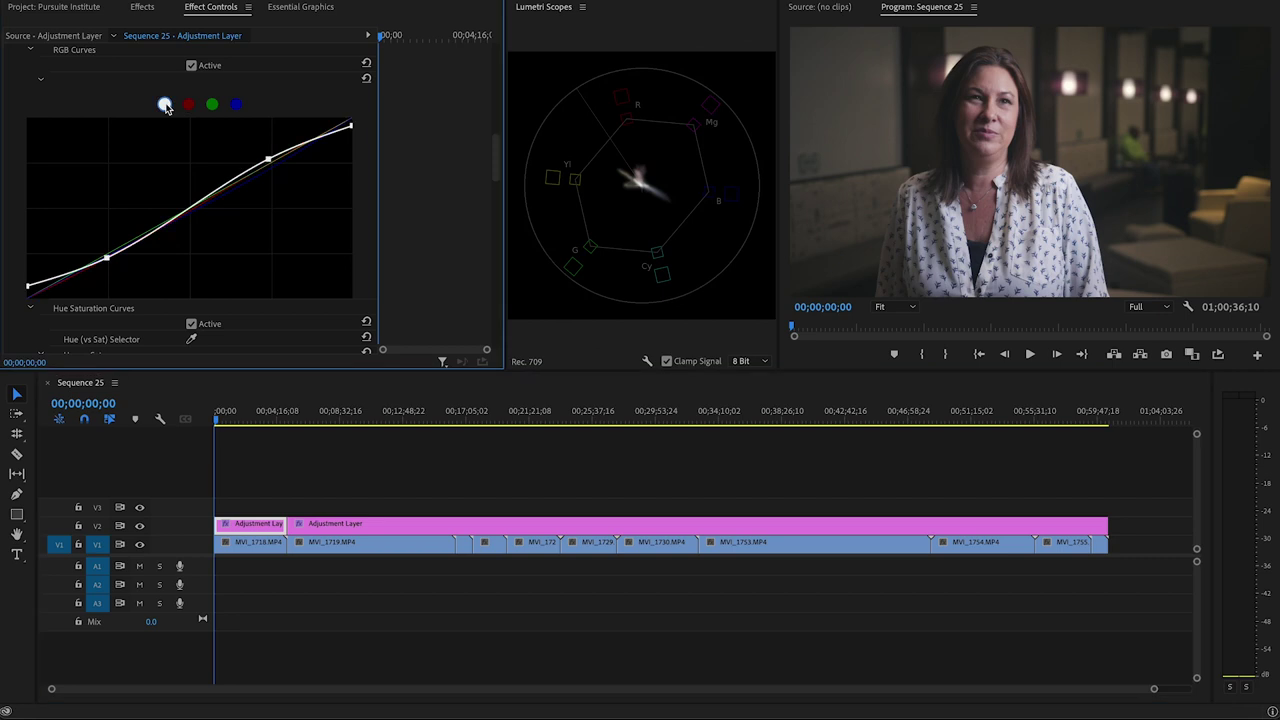
Step: Set Shadows to 22 and Blacks to -60 on the first interview's adjustment layer
scroll(189, 177, "up", 6)
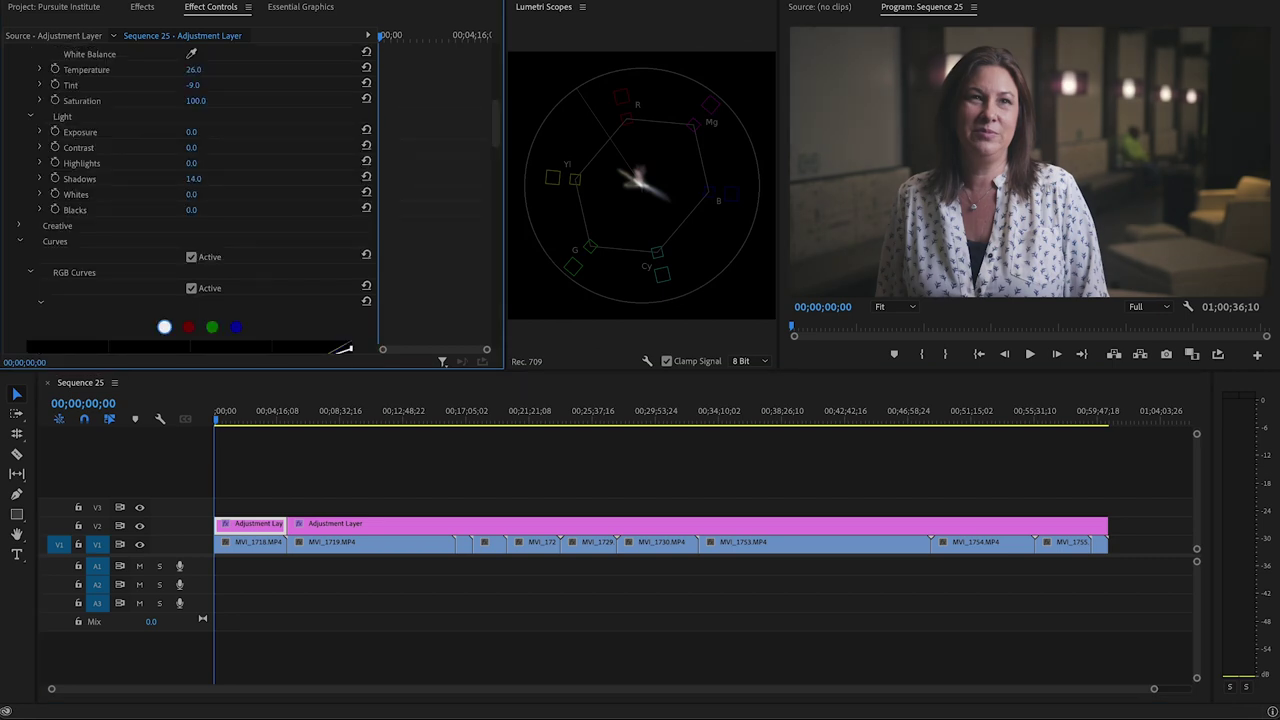
left_click_drag(193, 178, 196, 178)
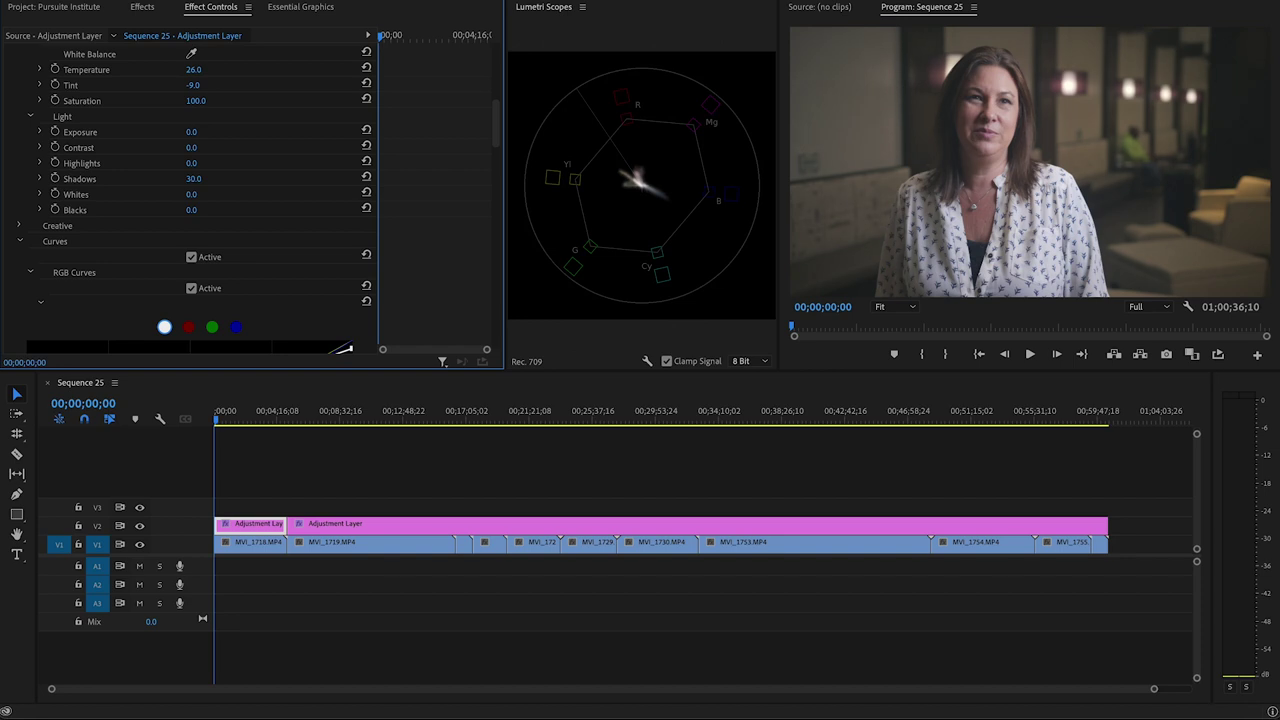
left_click_drag(192, 210, 130, 210)
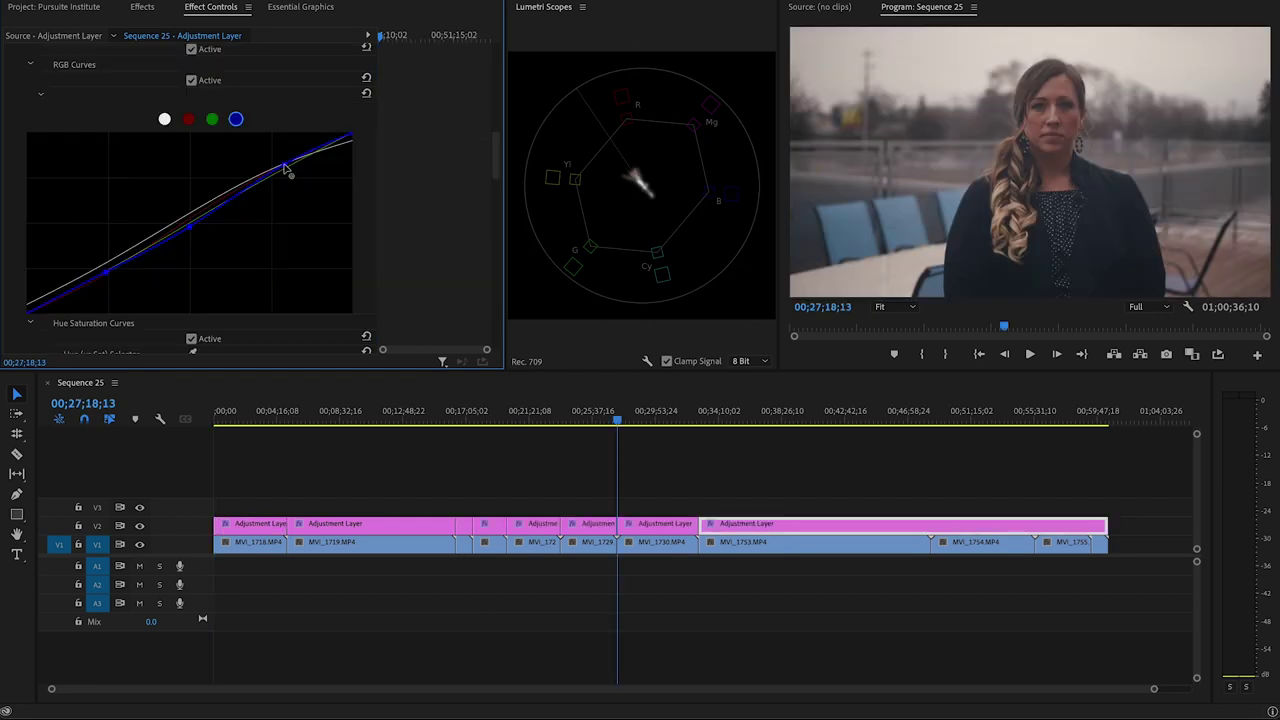
Step: Move to the fireplace interview clip and reset its Hue vs Sat curve to flat
key("Down")
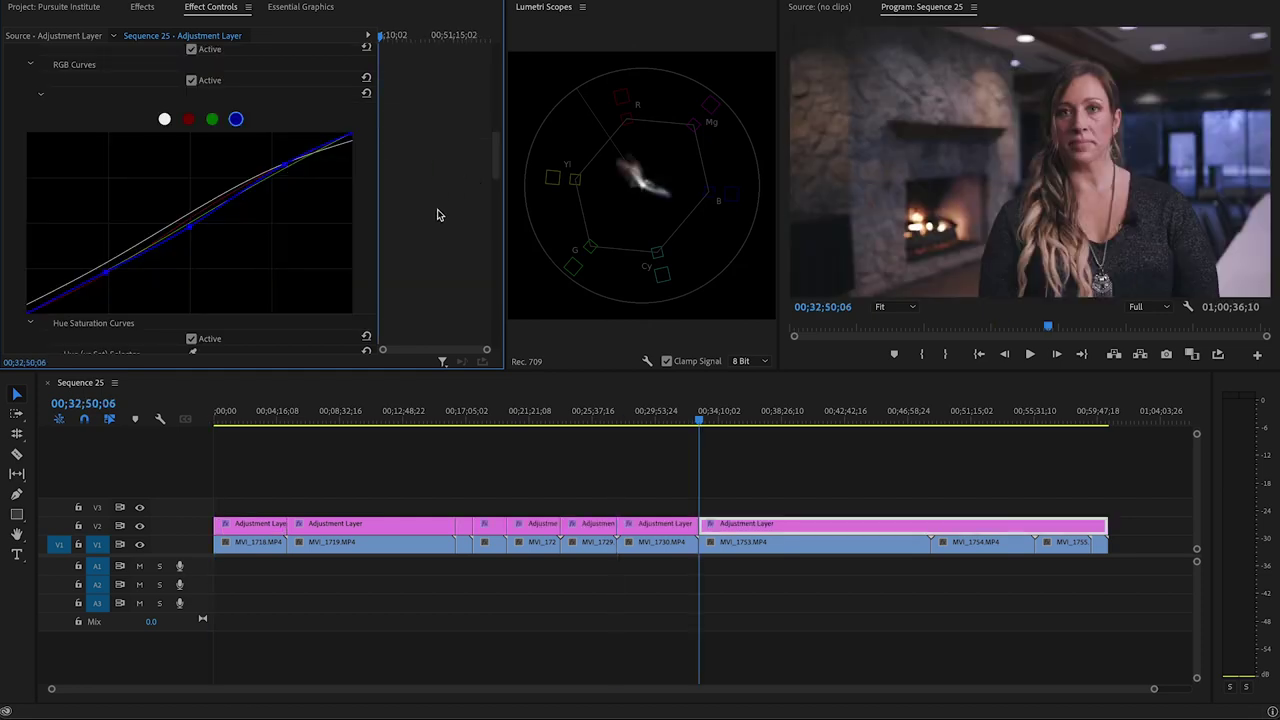
scroll(437, 215, "down", 5)
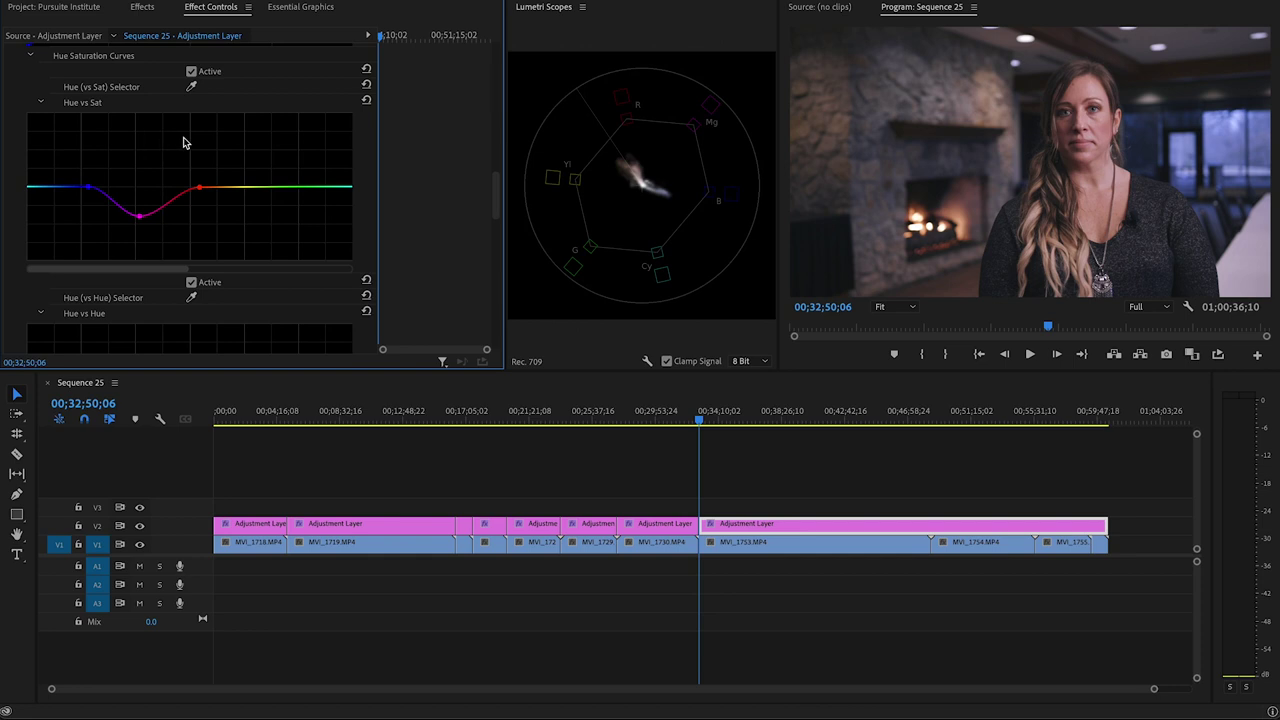
left_click(365, 100)
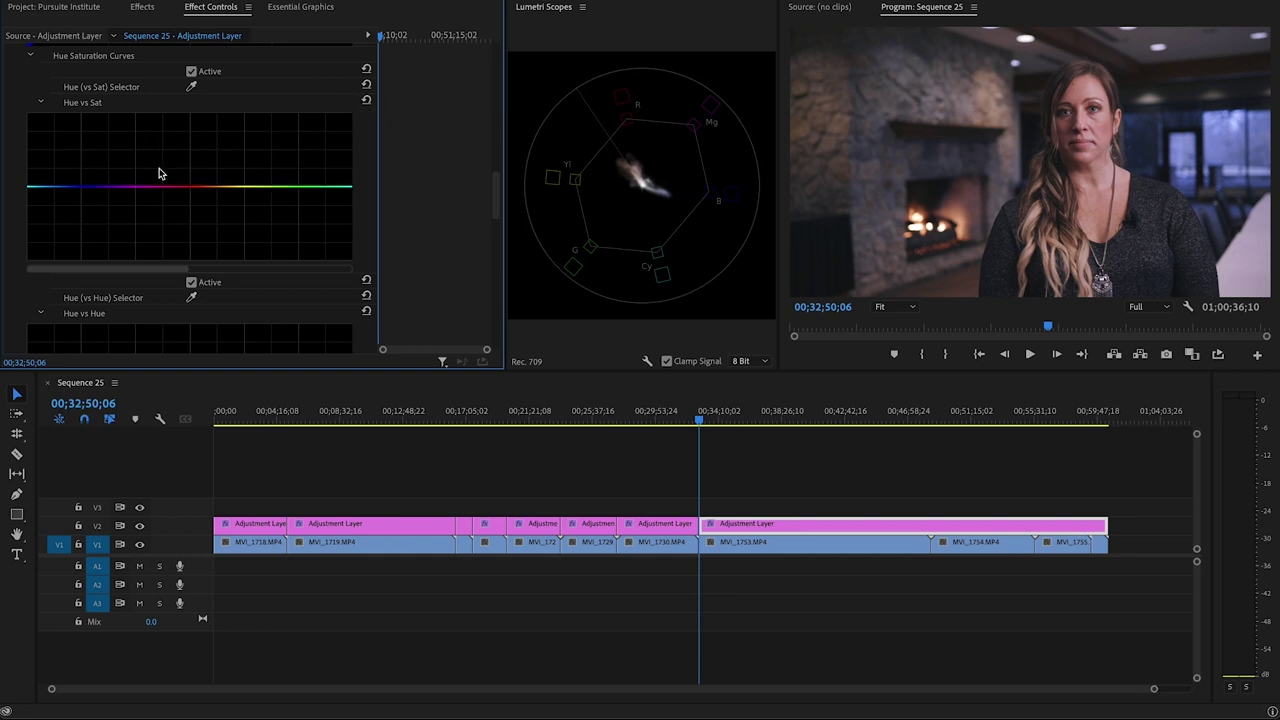
Step: Add three points on the Hue vs Sat curve and pull the middle one down to desaturate blues
left_click(31, 186)
left_click(74, 186)
left_click(135, 186)
mouse_move(75, 188)
left_mouse_down()
mouse_move(79, 216)
mouse_move(82, 204)
left_mouse_up()
scroll(428, 200, "down", 10)
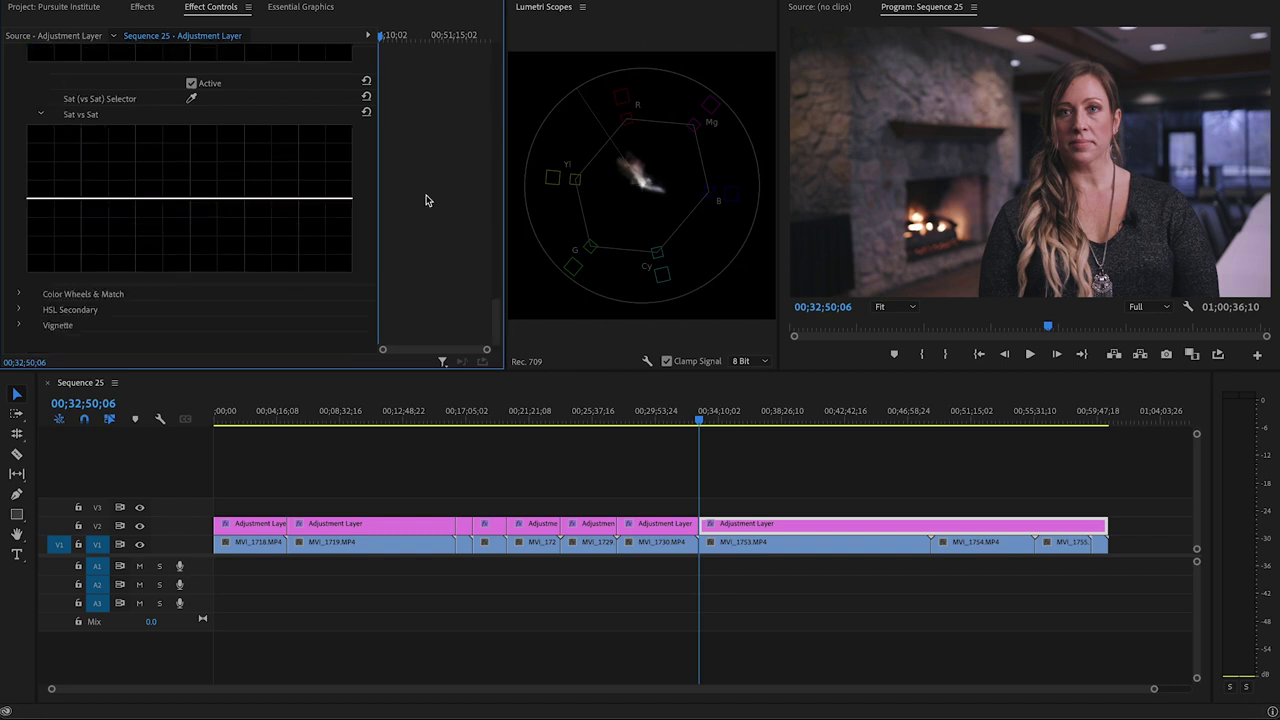
Step: Expand Color Wheels & Match and nudge the Highlights wheel slightly right and down
left_click(18, 288)
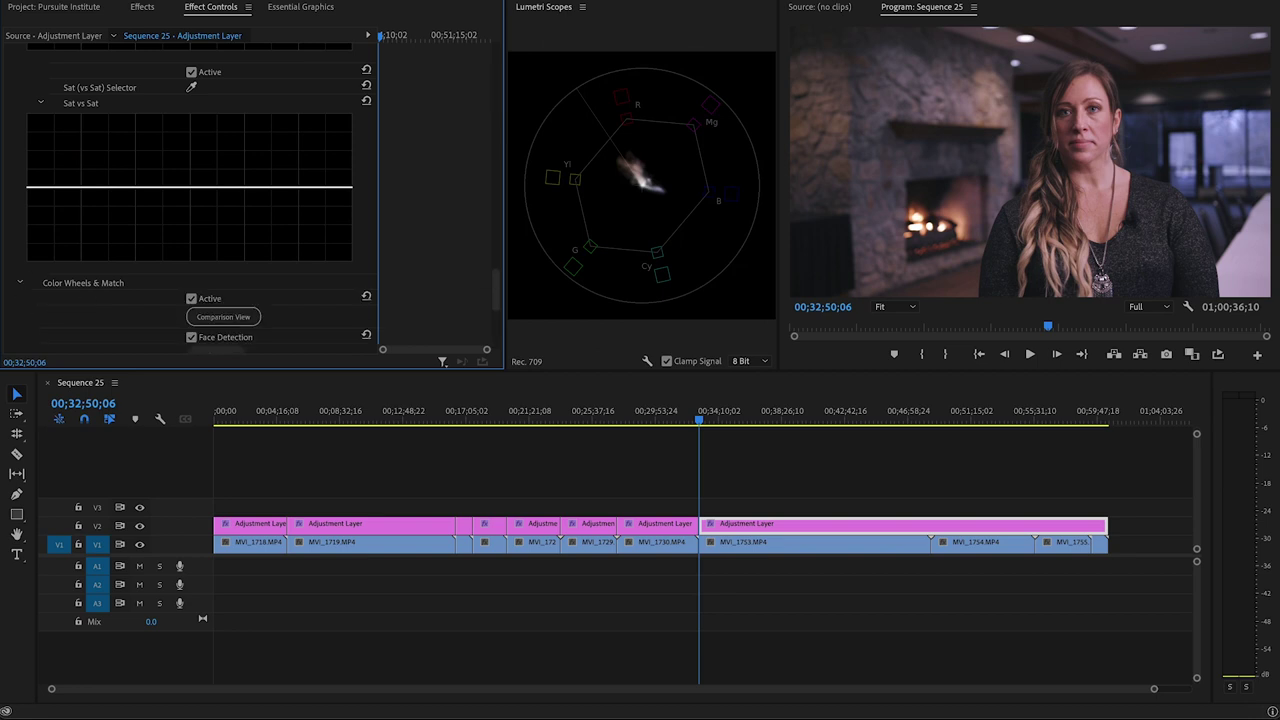
scroll(463, 197, "down", 5)
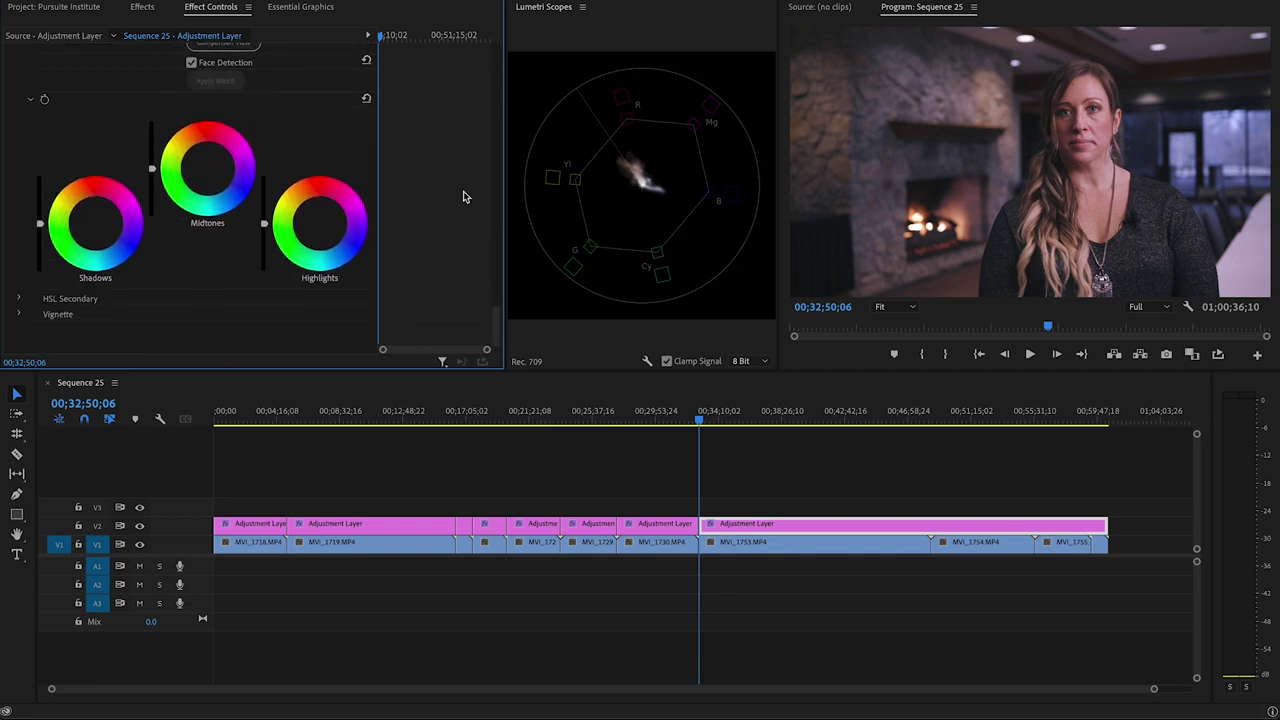
left_click(321, 228)
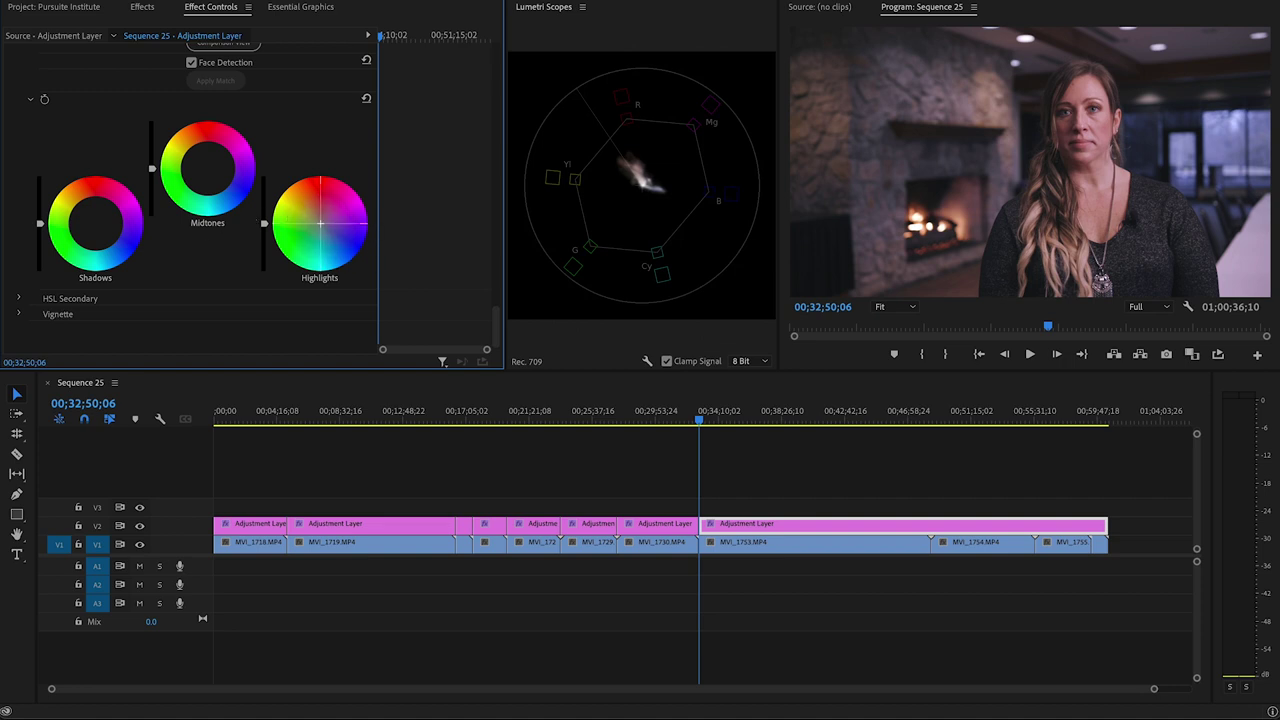
left_click_drag(321, 224, 324, 229)
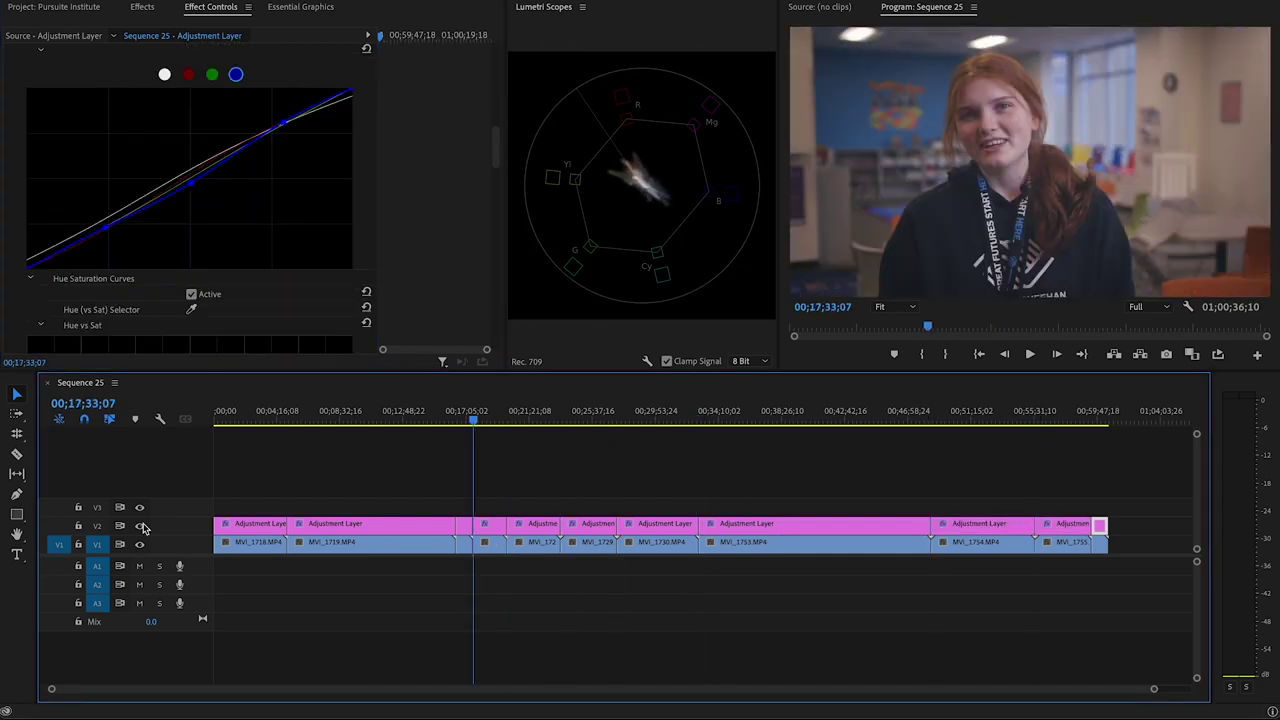
Step: Step through the edit points to compare each graded interview, finishing on the teal-scrubs clip
key("Home")
key("Down")
key("Down")
key("Down")
key("Down")
key("Down")
key("Down")
key("Down")
key("Down")
key("Down")
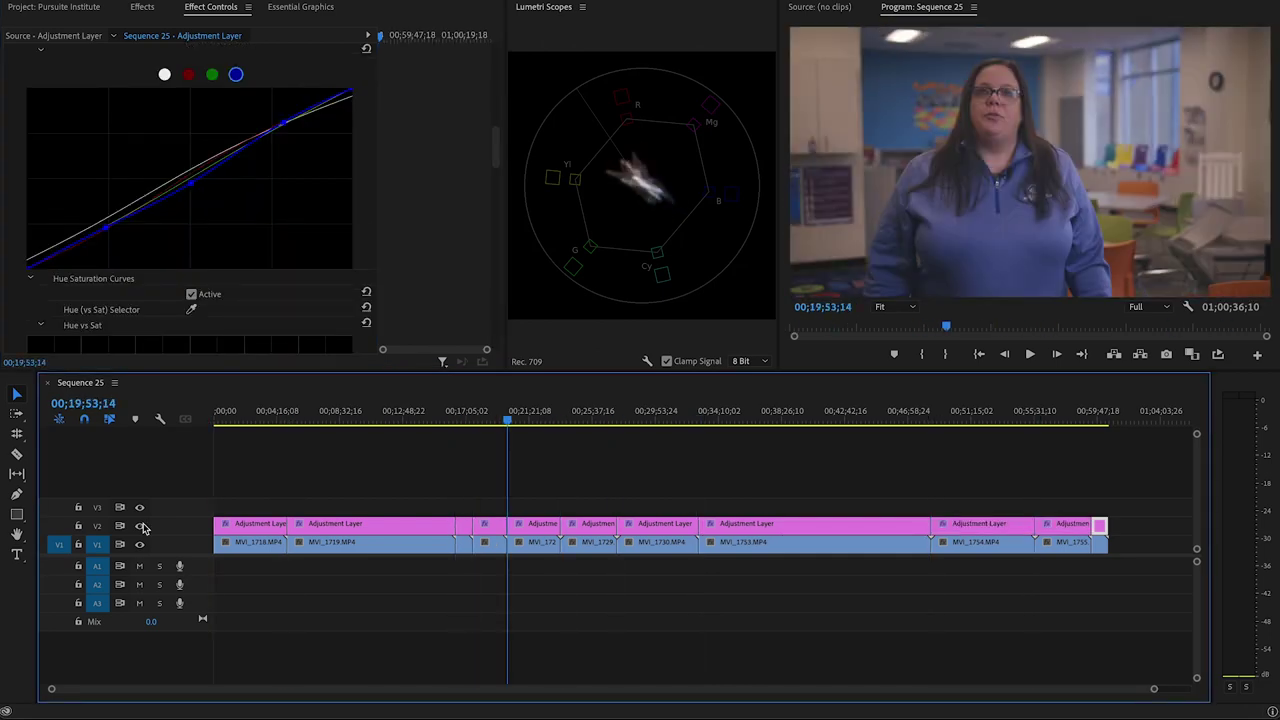
key("Down")
key("Down")
key("Down")
key("Up")
key("Up")
key("Up")
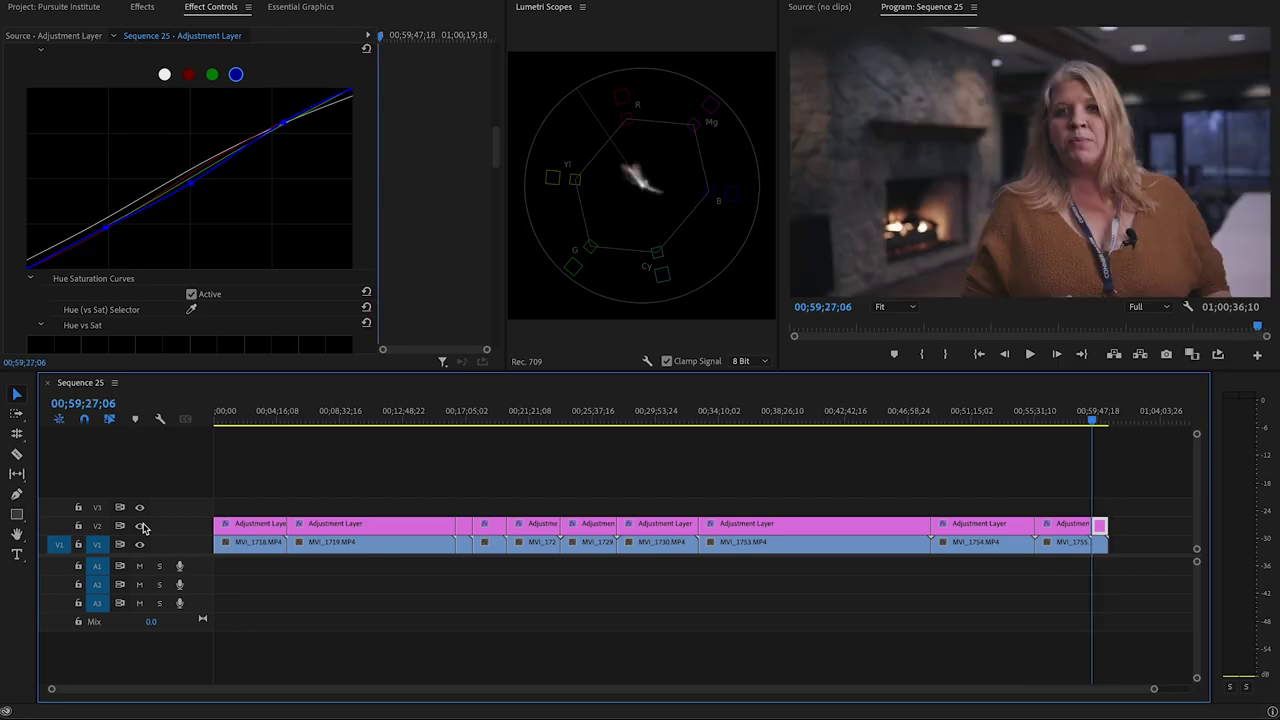
key("Up")
key("Up")
key("Up")
key("Up")
key("Up")
key("Up")
key("Up")
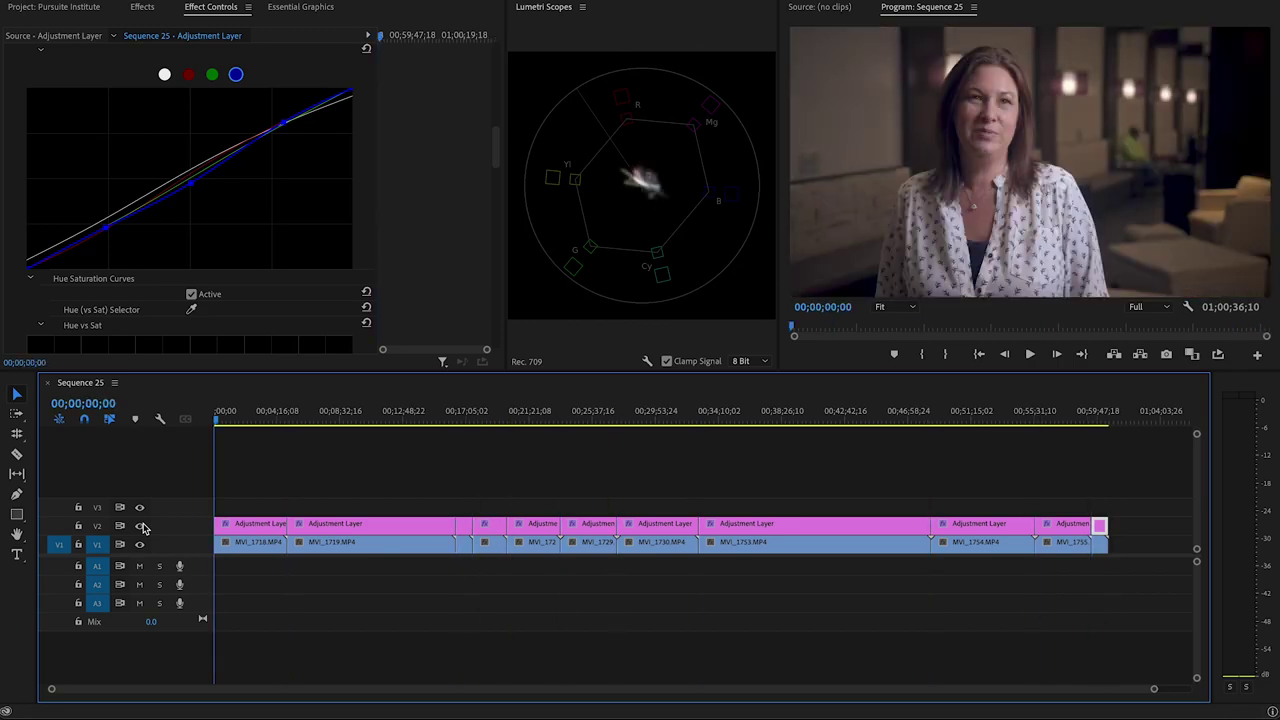
key("Down")
key("Down")
key("Down")
key("Down")
key("Down")
key("Down")
key("Down")
key("Down")
key("Down")
key("Down")
key("Down")
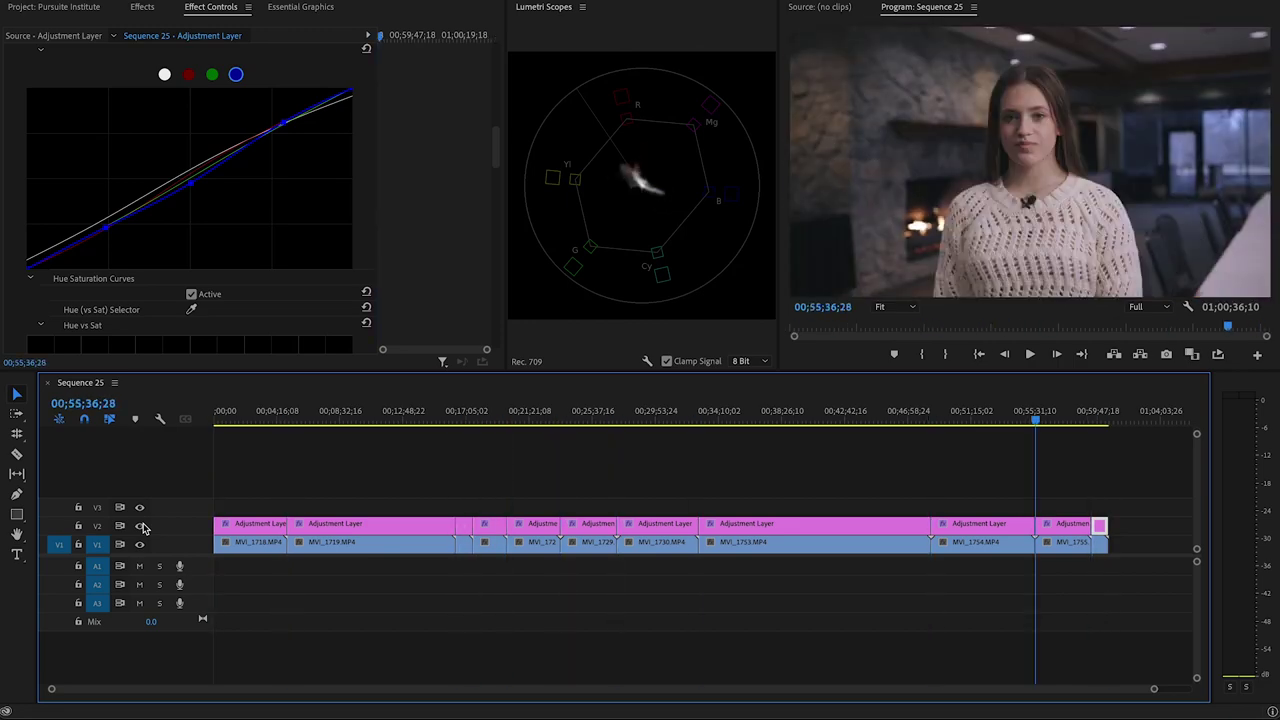
key("Up")
key("Up")
key("Up")
key("Up")
key("Up")
key("Up")
key("Up")
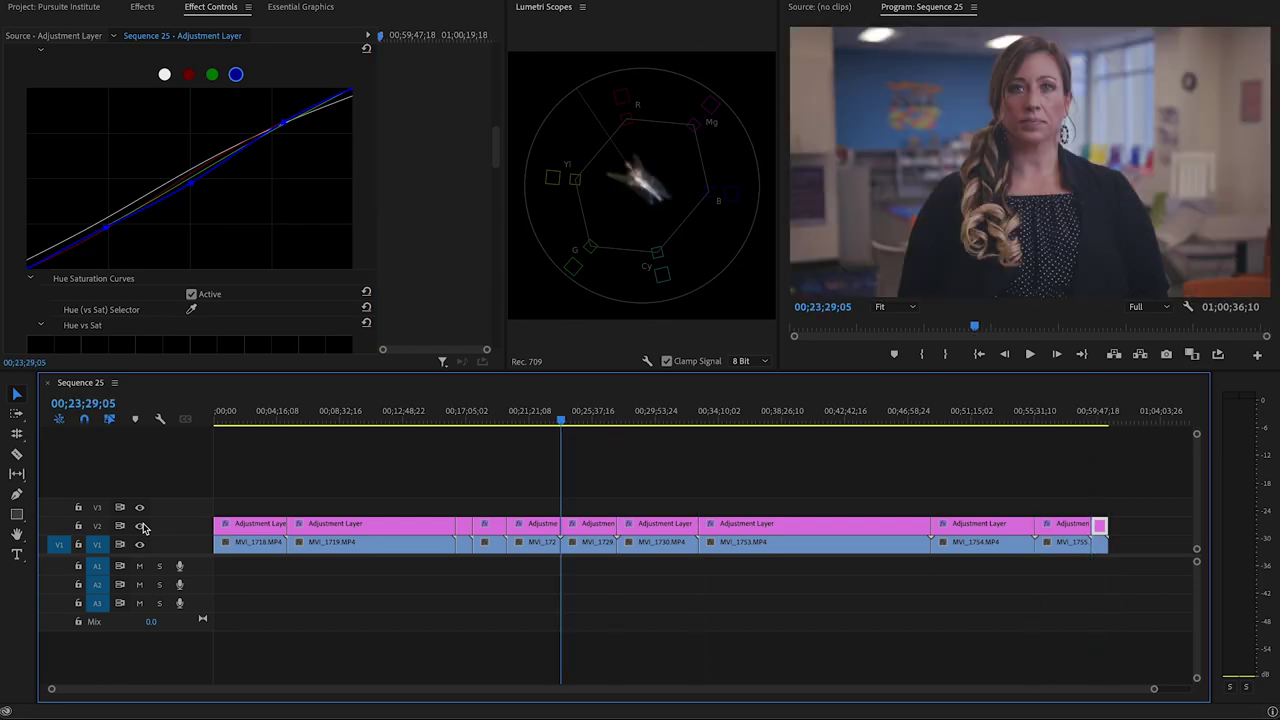
key("Up")
key("Up")
key("Up")
key("Down")
key("Down")
key("Down")
key("Down")
key("Down")
key("Down")
key("Down")
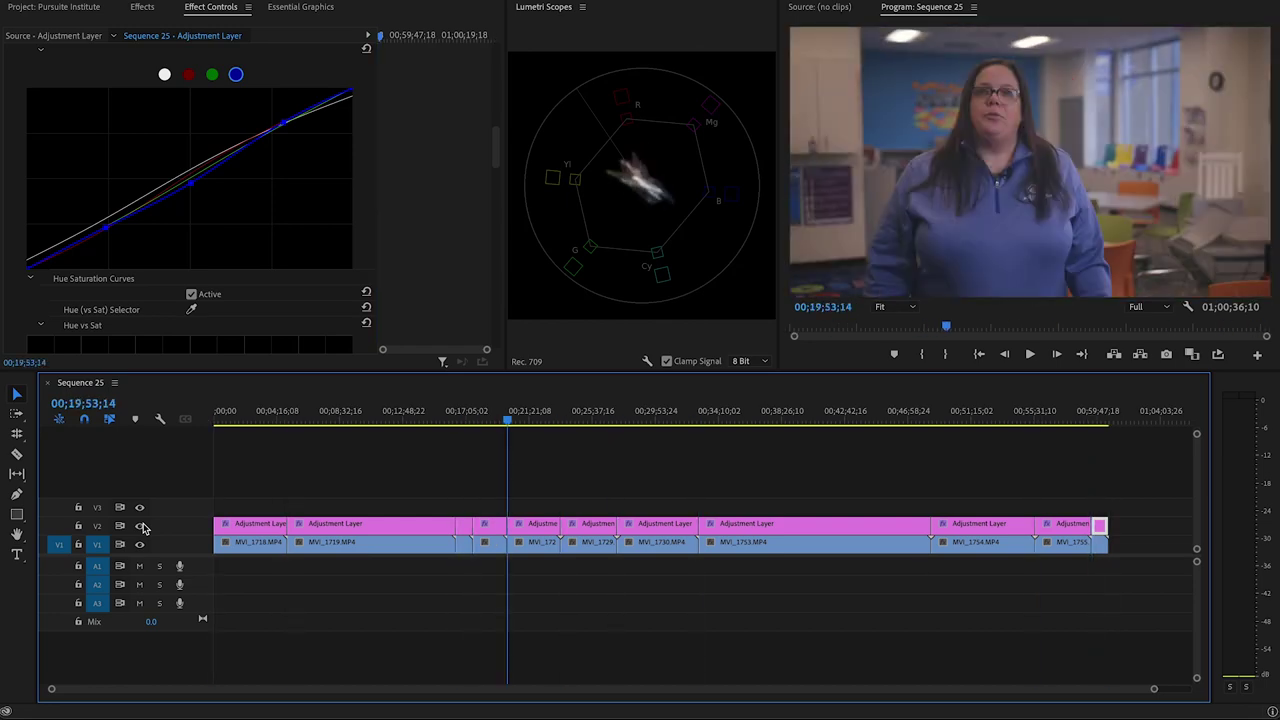
key("Down")
key("Down")
key("Down")
key("Up")
key("Up")
key("Up")
key("Up")
key("Up")
key("Up")
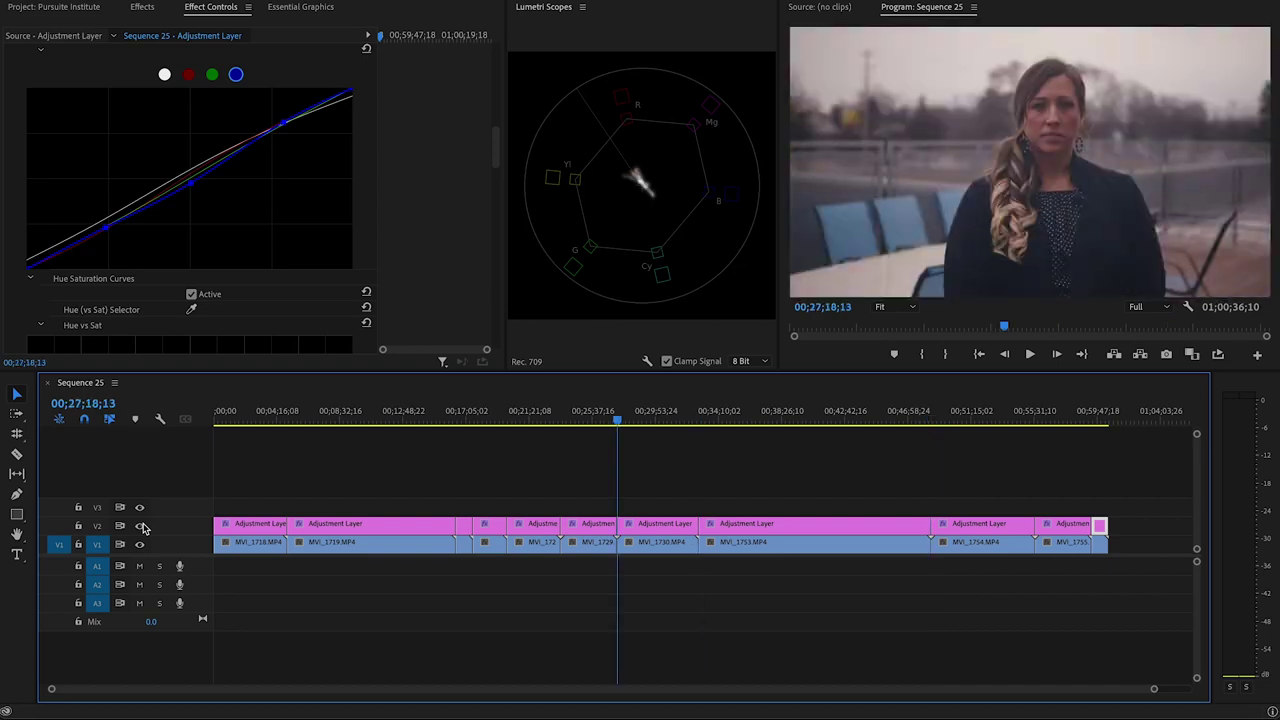
key("Up")
key("Up")
key("Up")
key("Up")
key("Up")
key("Down")
key("Down")
key("Down")
key("Down")
key("Down")
key("Down")
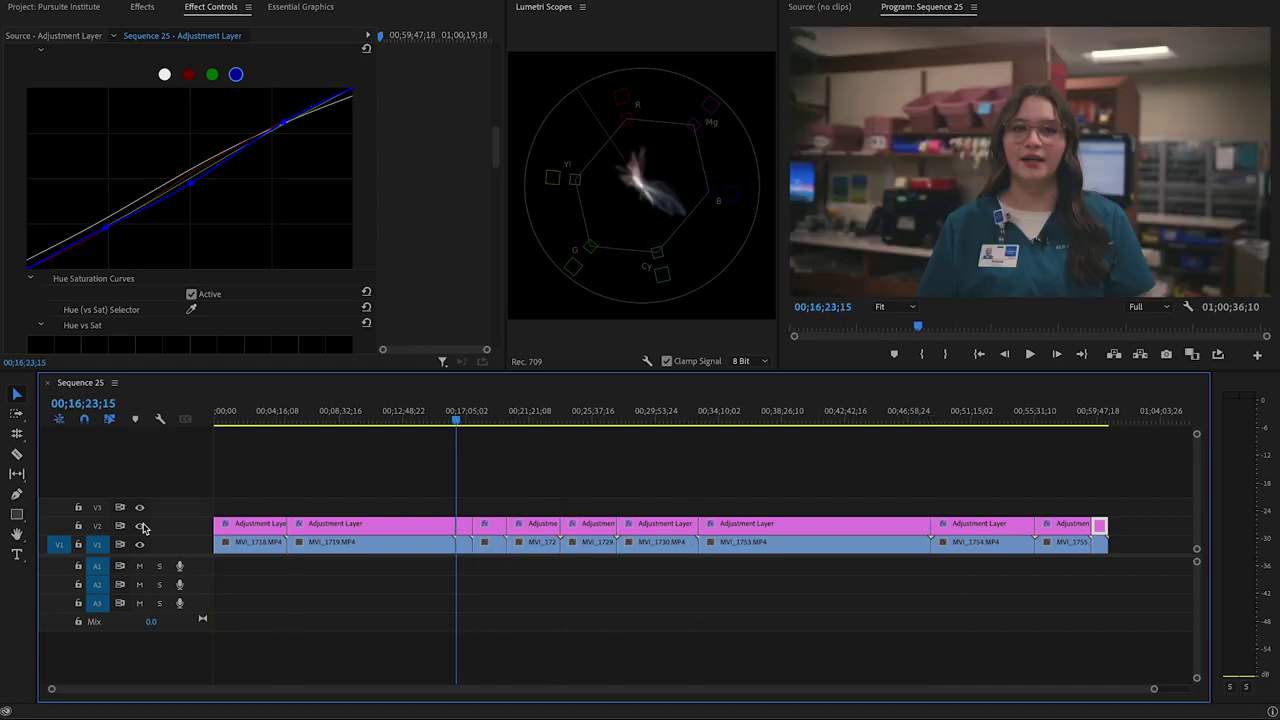